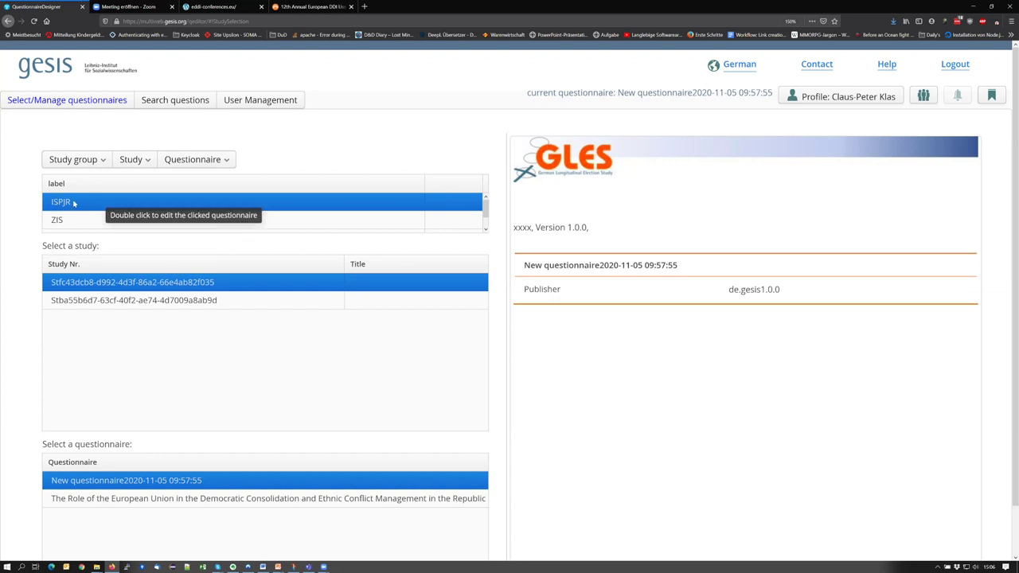
# Step: Select the ZIS study group and its EDDI Test Study
pyautogui.click(73, 222)
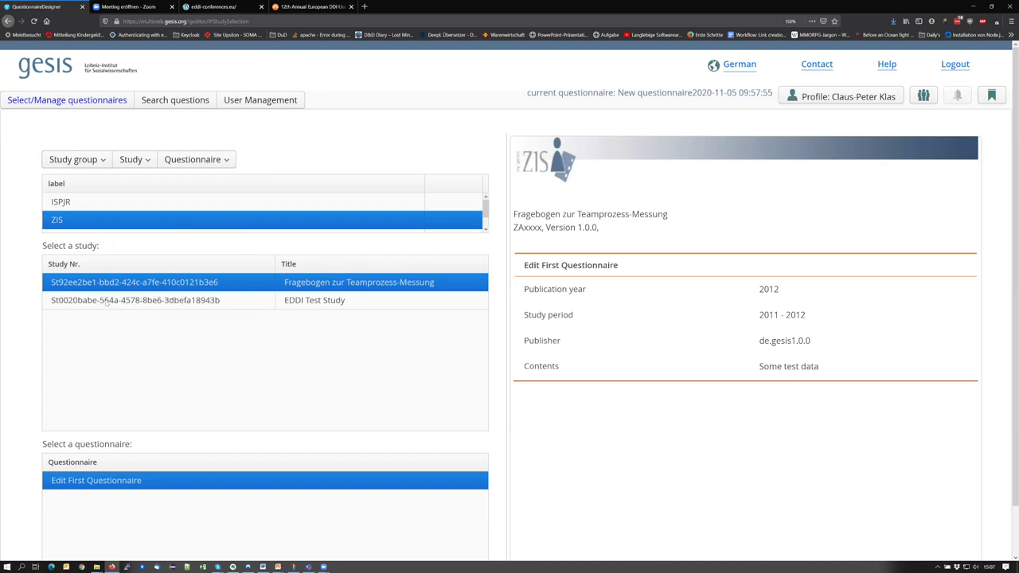
pyautogui.press('Down')
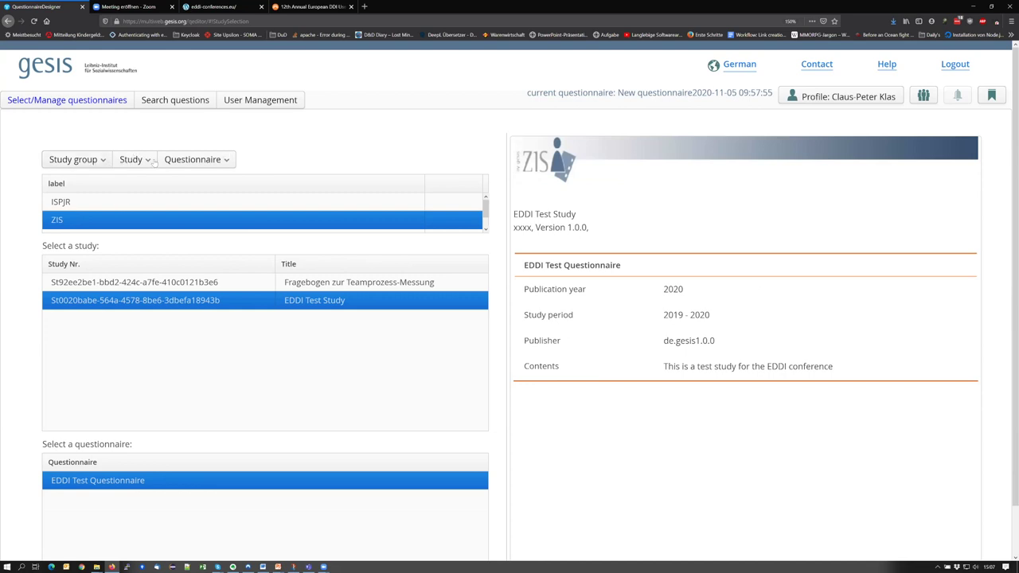
pyautogui.click(103, 161)
pyautogui.click(149, 161)
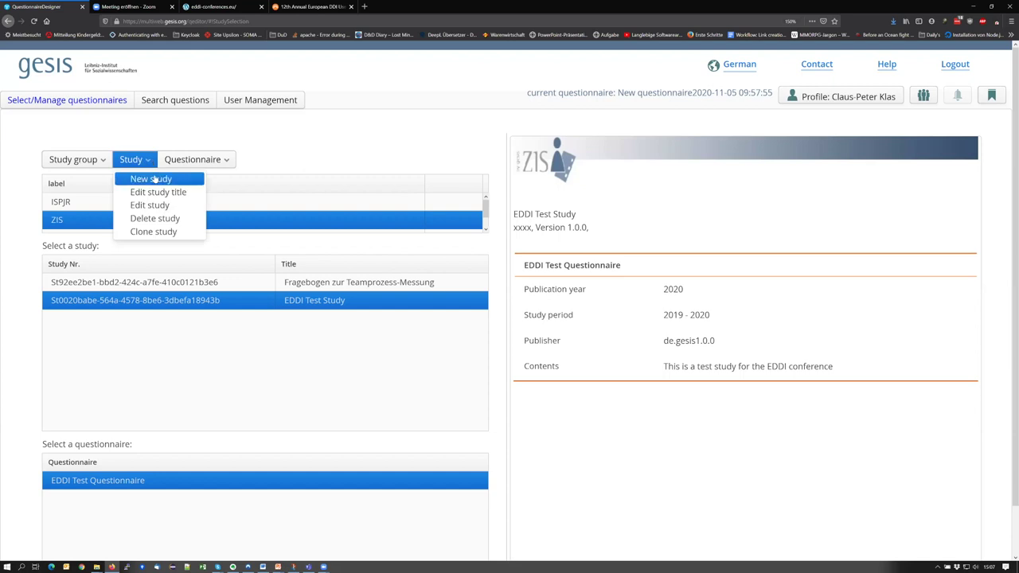
pyautogui.click(195, 159)
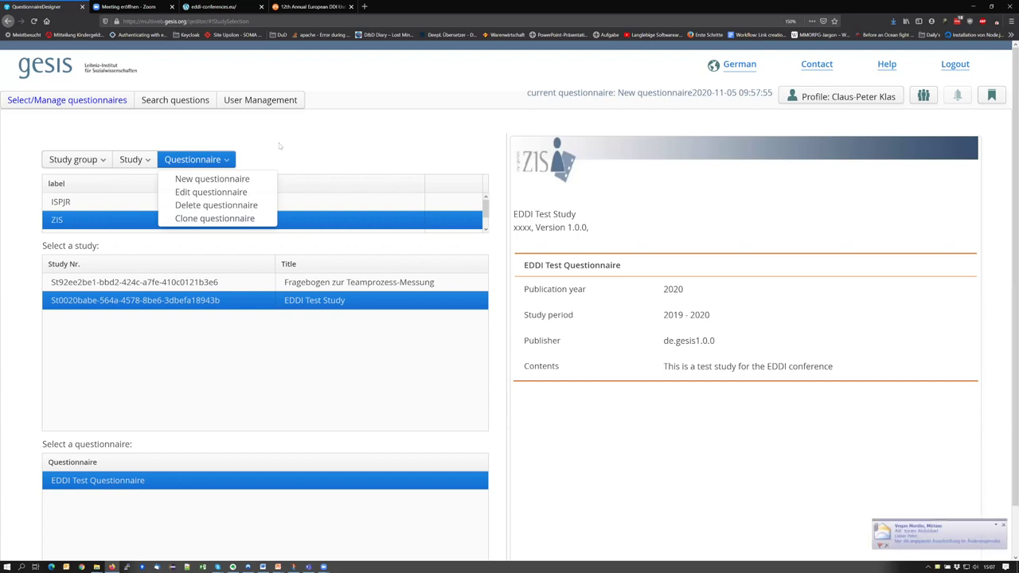
pyautogui.click(254, 385)
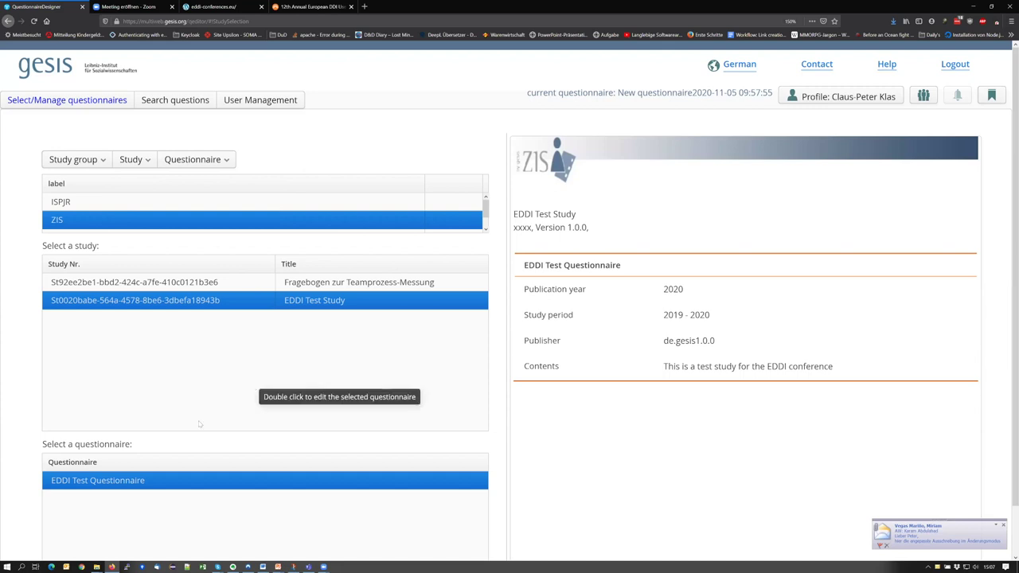
# Step: Open the EDDI Test Questionnaire and open its question "How do you like EDDI 2020" for editing
pyautogui.doubleClick(415, 485)
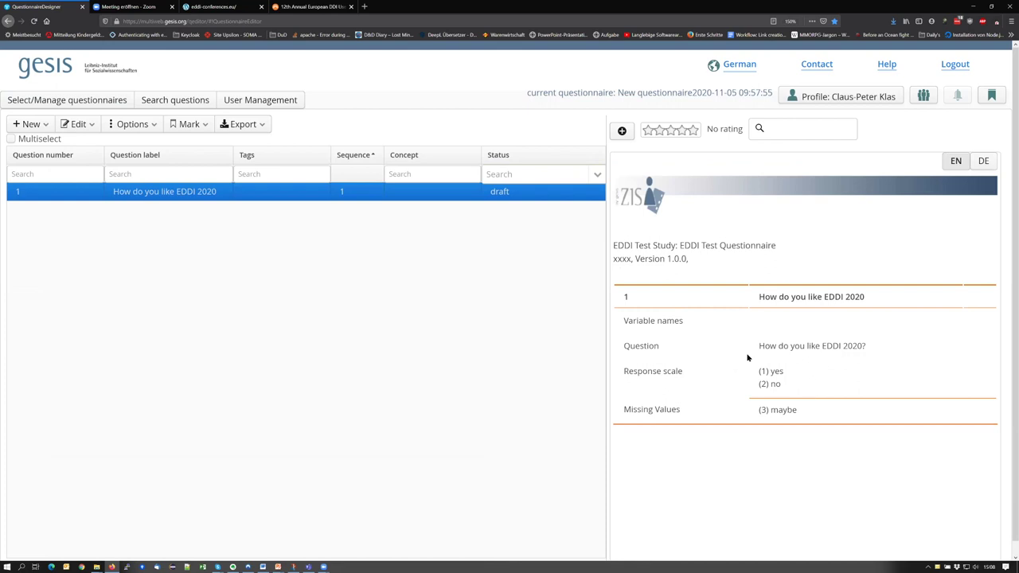
pyautogui.moveTo(680, 322); pyautogui.dragTo(783, 321)
pyautogui.click(771, 348)
pyautogui.doubleClick(149, 194)
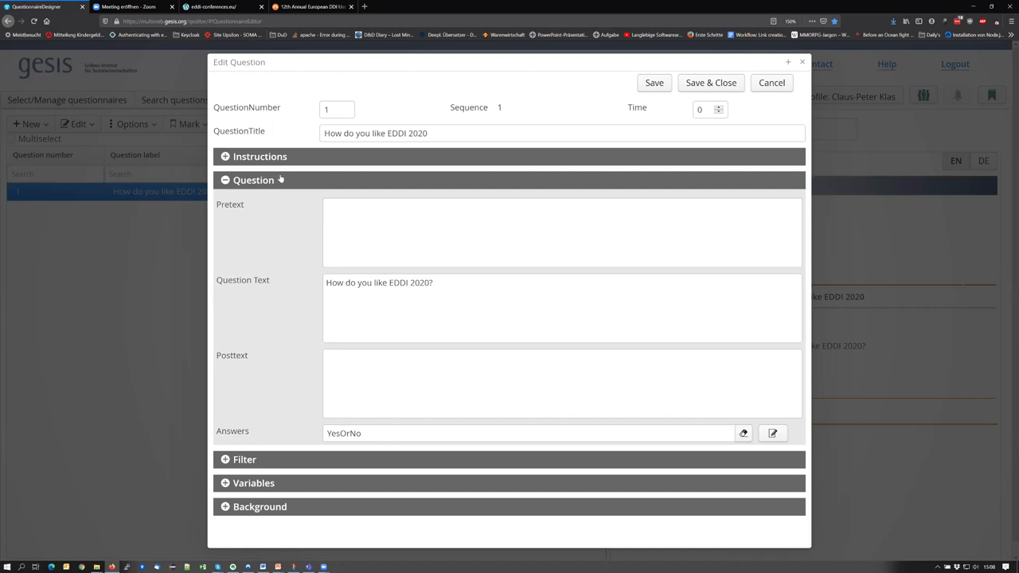
pyautogui.click(445, 237)
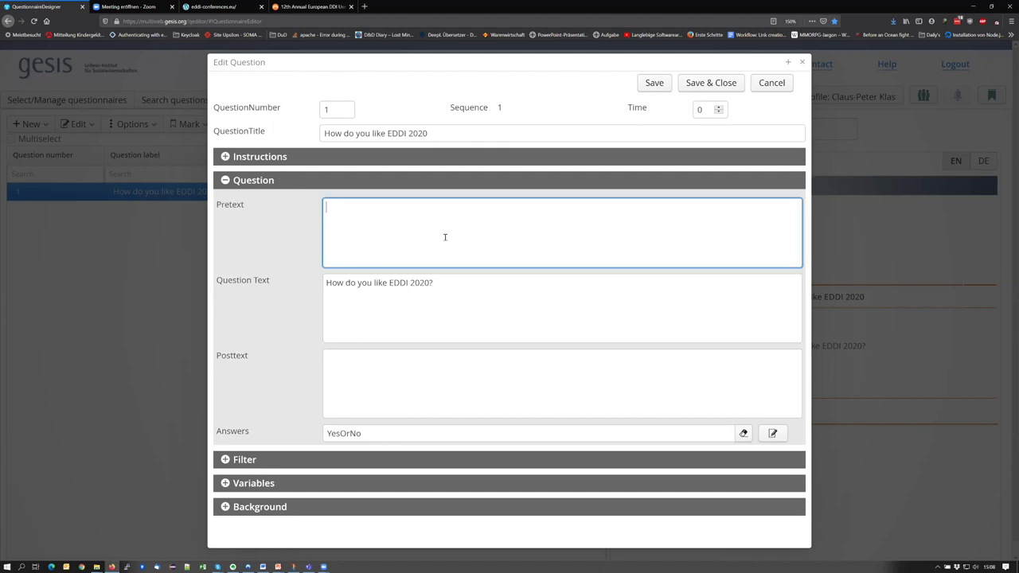
pyautogui.click(422, 304)
pyautogui.click(399, 380)
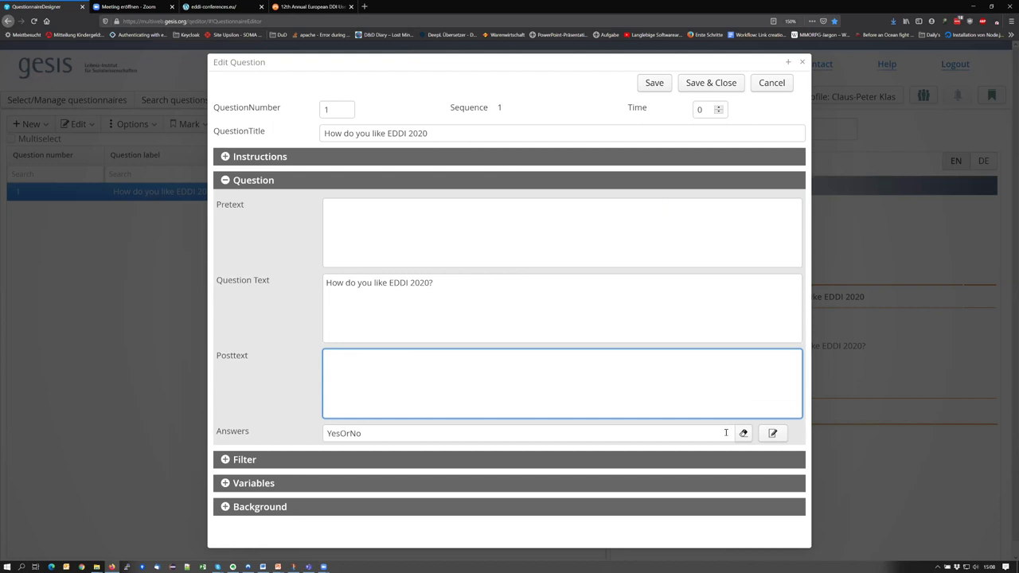
# Step: Create a new answer set for the question and title it "Lickert Scale 3"
pyautogui.click(772, 434)
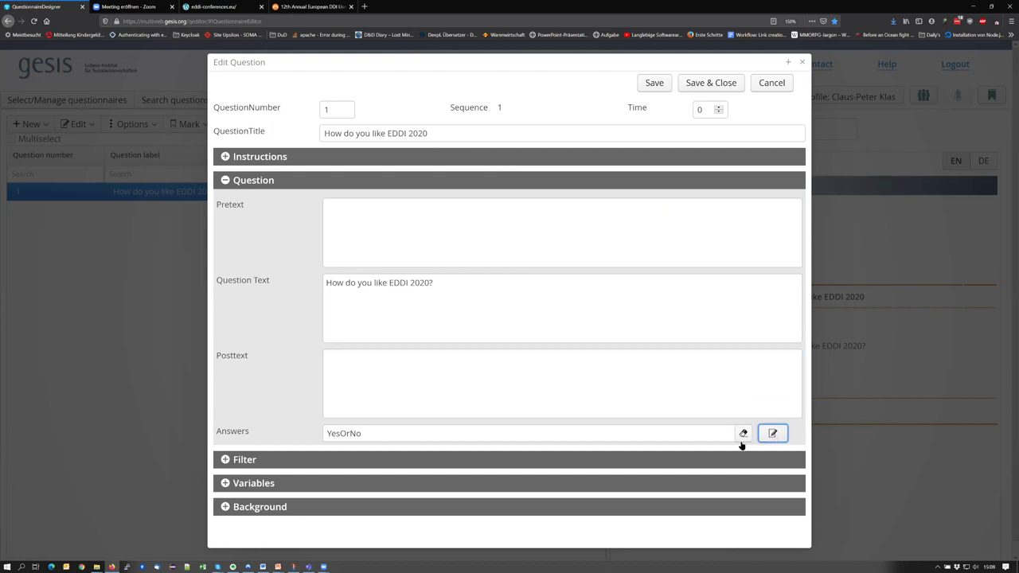
pyautogui.scroll(-3, 514, 463)
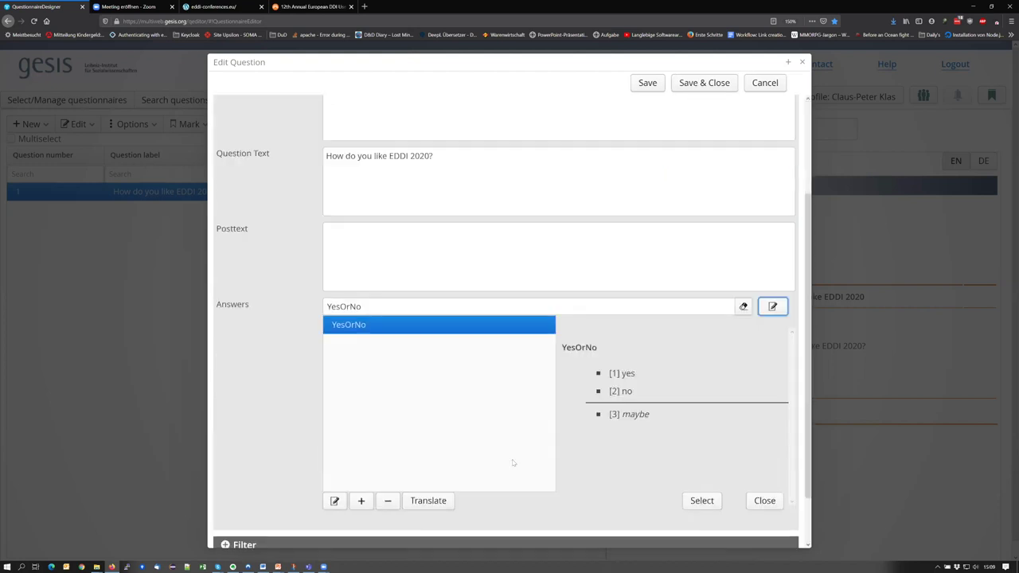
pyautogui.scroll(-1, 505, 355)
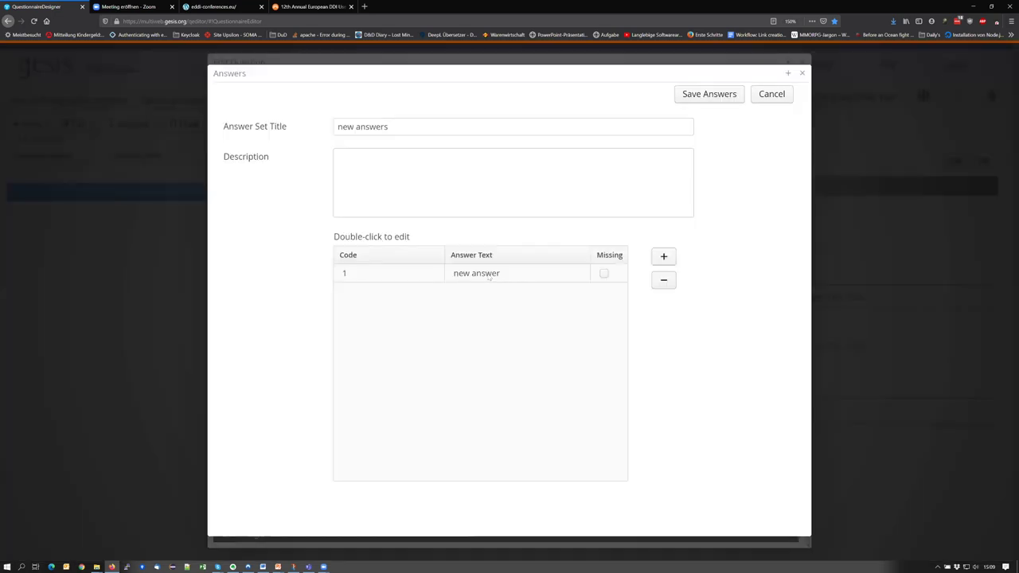
pyautogui.click(331, 128)
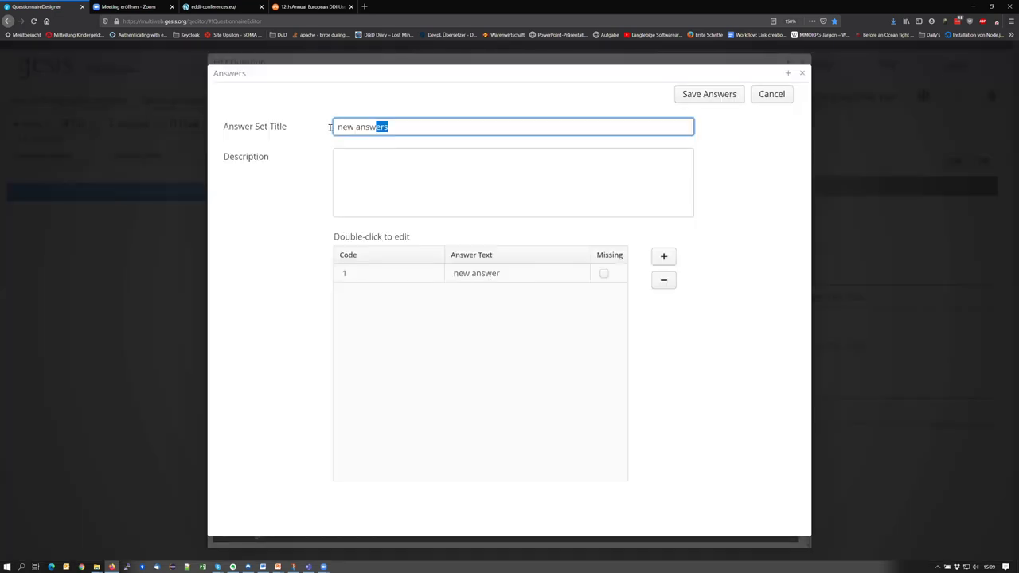
pyautogui.hotkey('shift', 'Home')
pyautogui.press('BackSpace')
pyautogui.write('Lickert Scale 3')
pyautogui.press('Tab')
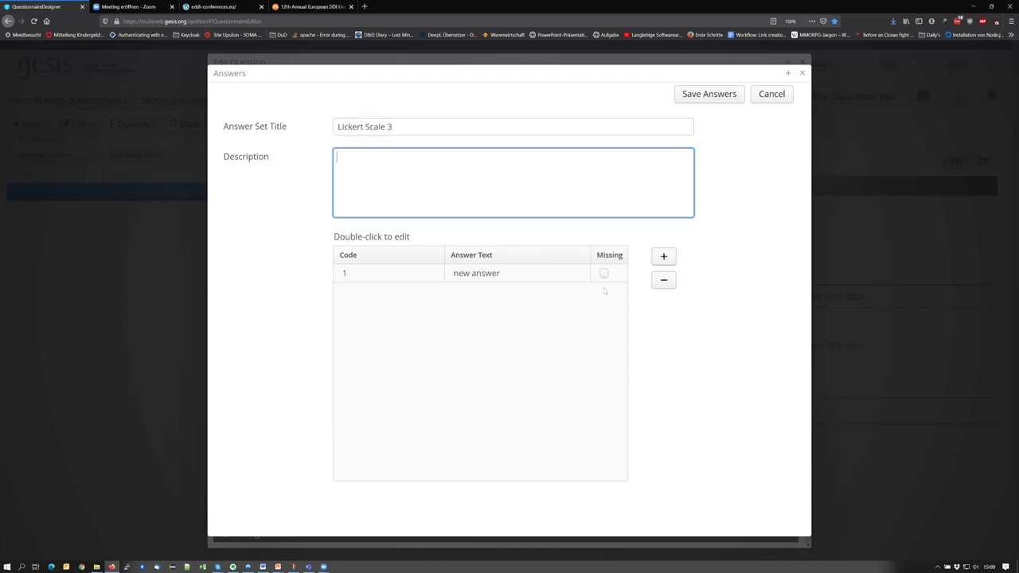
# Step: Add two more answer rows to the set and change the answer text of code 1 to "One"
pyautogui.click(665, 265)
pyautogui.click(663, 257)
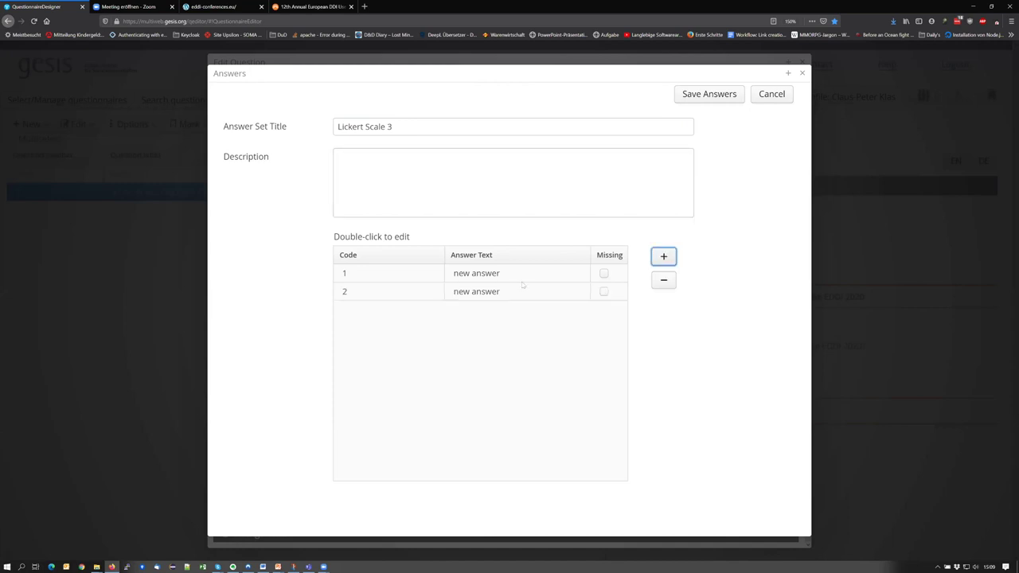
pyautogui.doubleClick(476, 274)
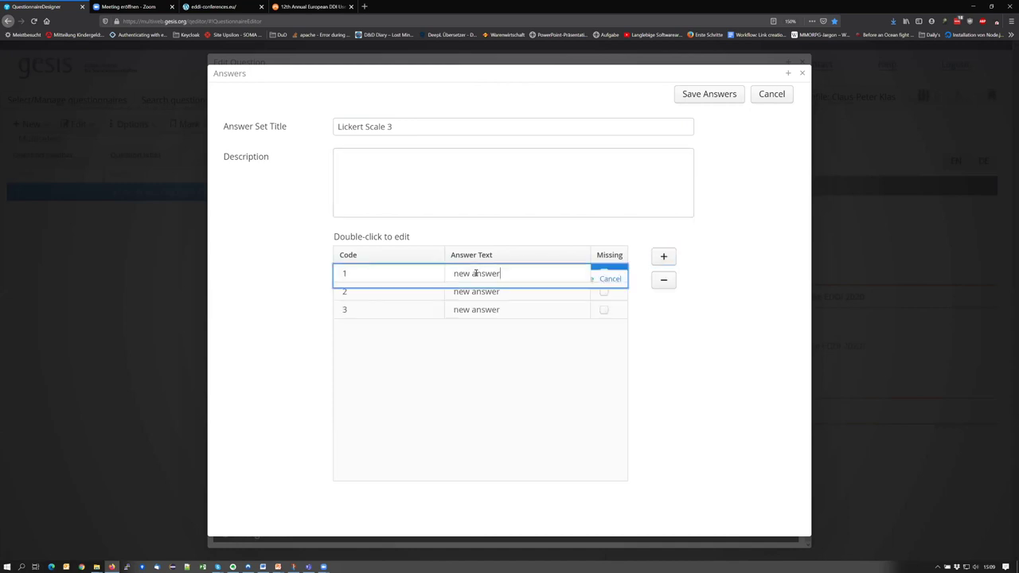
pyautogui.press('BackSpace')
pyautogui.press('BackSpace')
pyautogui.press('BackSpace')
pyautogui.press('BackSpace')
pyautogui.press('BackSpace')
pyautogui.press('BackSpace')
pyautogui.press('BackSpace')
pyautogui.press('BackSpace')
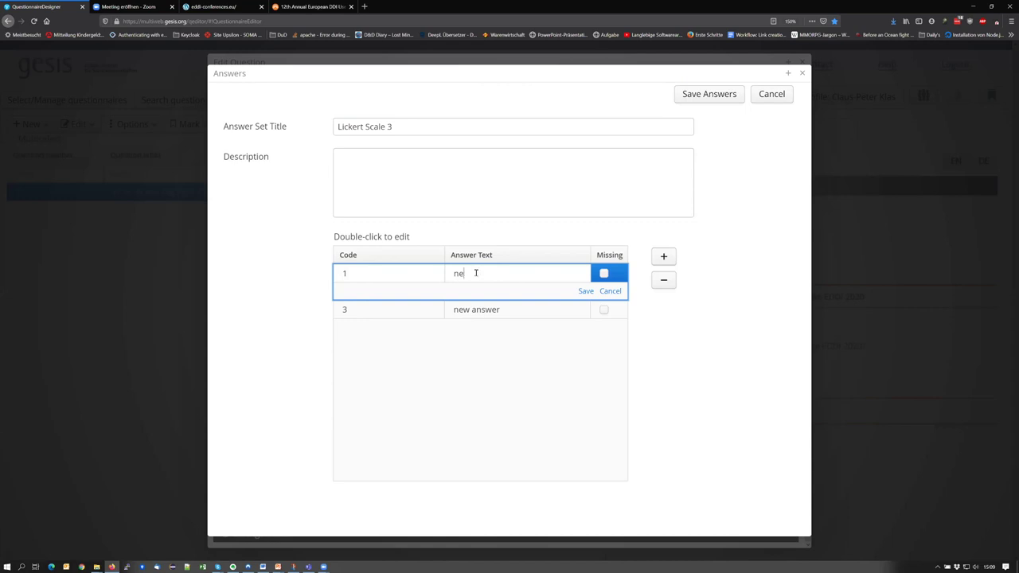
pyautogui.press('BackSpace')
pyautogui.press('BackSpace')
pyautogui.press('Return')
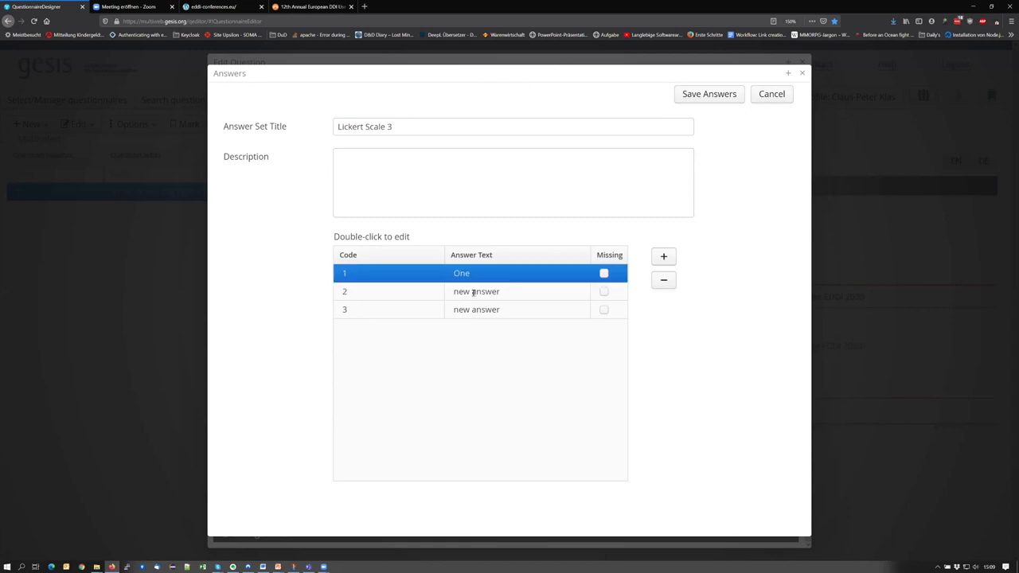
# Step: Change the answer text of code 2 to "Two"
pyautogui.click(473, 293)
pyautogui.click(473, 293)
pyautogui.press('BackSpace')
pyautogui.press('BackSpace')
pyautogui.press('BackSpace')
pyautogui.press('BackSpace')
pyautogui.press('BackSpace')
pyautogui.press('BackSpace')
pyautogui.press('BackSpace')
pyautogui.press('BackSpace')
pyautogui.press('BackSpace')
pyautogui.press('BackSpace')
pyautogui.write('Two')
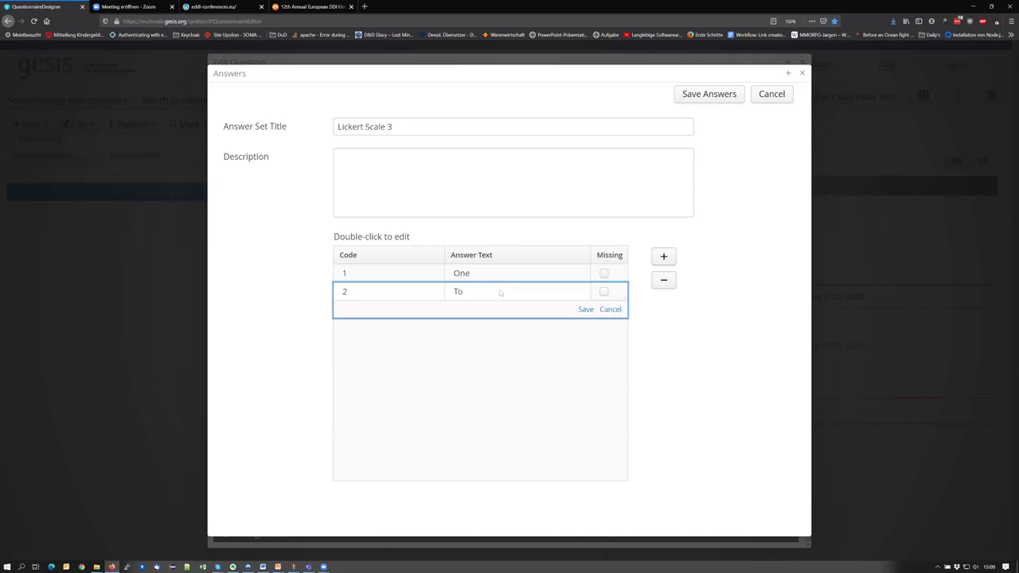
pyautogui.press('Return')
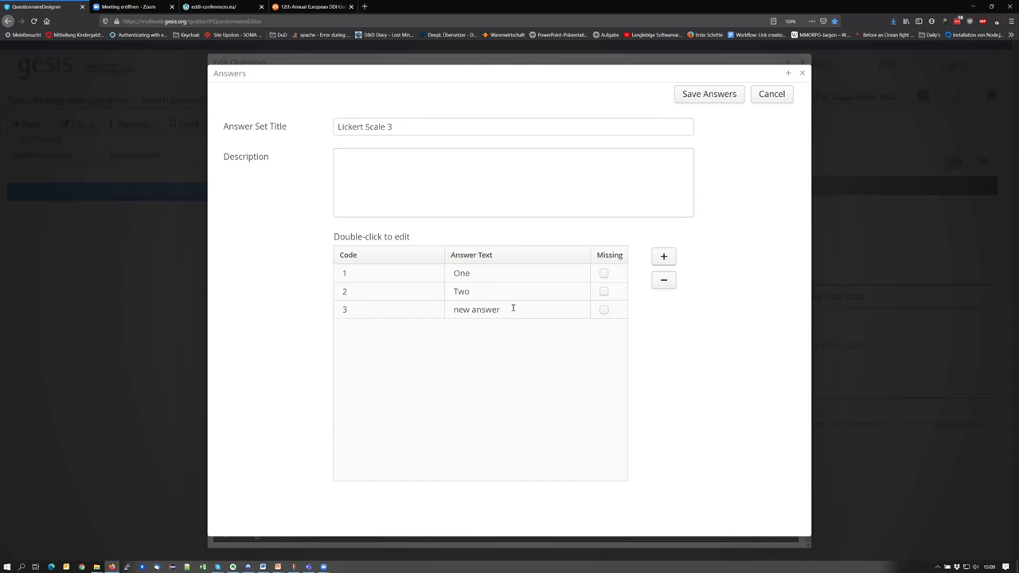
# Step: Change the answer text of code 3 to "Three"
pyautogui.doubleClick(510, 307)
pyautogui.hotkey('ctrl', 'a')
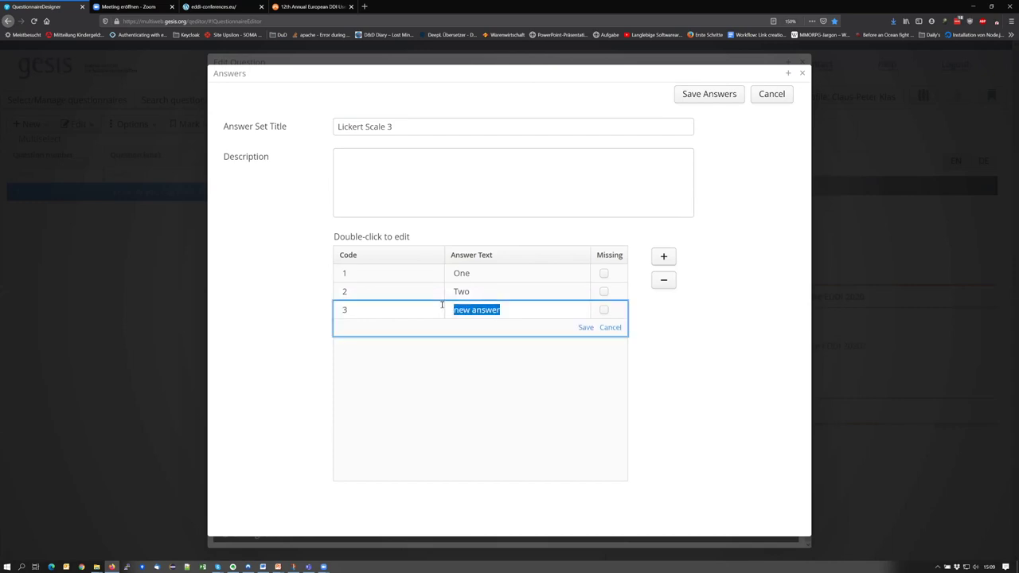
pyautogui.write('Three')
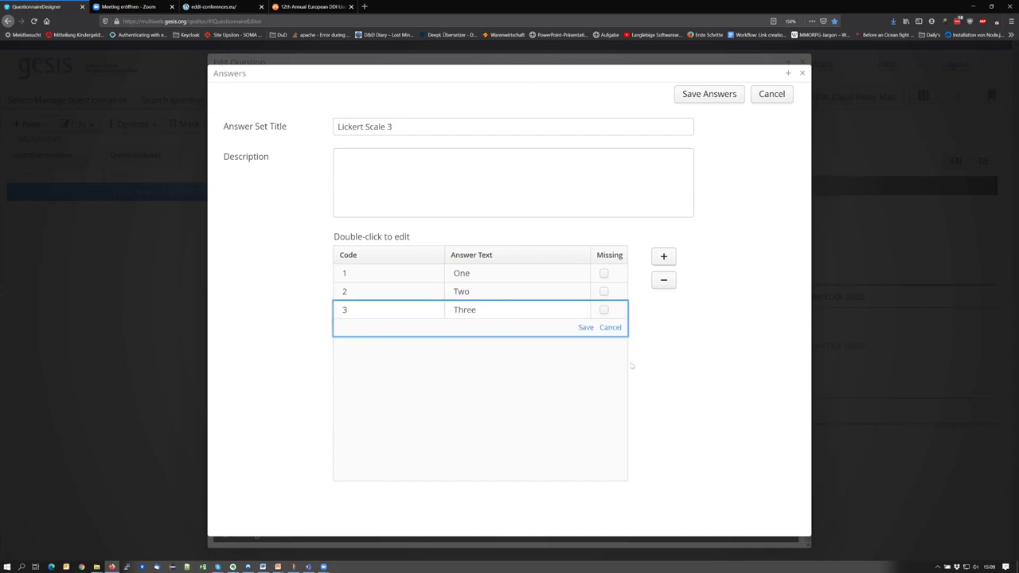
pyautogui.press('Return')
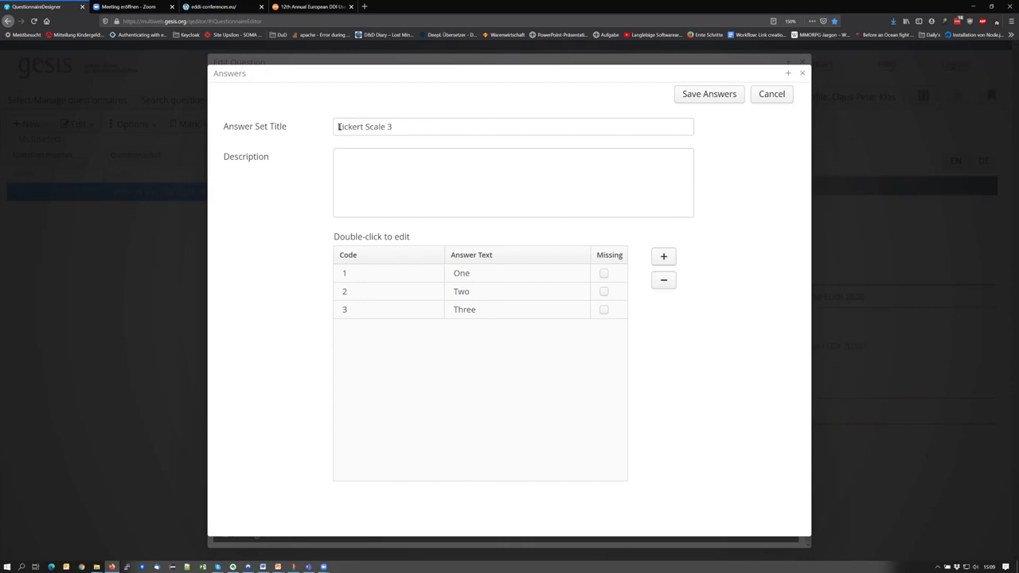
# Step: Correct the answer set title to "Likert Scale 3" and save the answer set and the question using it
pyautogui.click(347, 126)
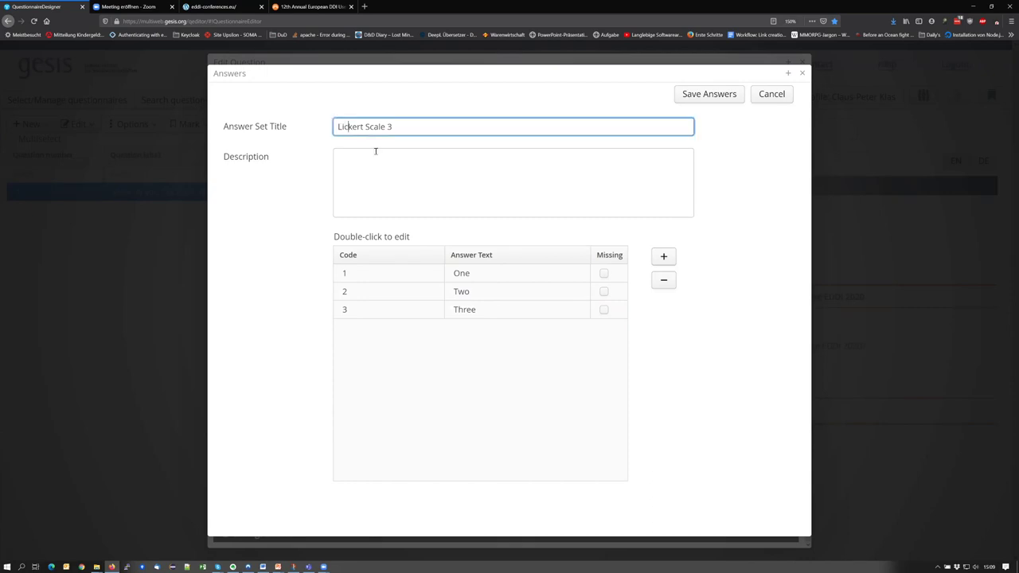
pyautogui.click(707, 97)
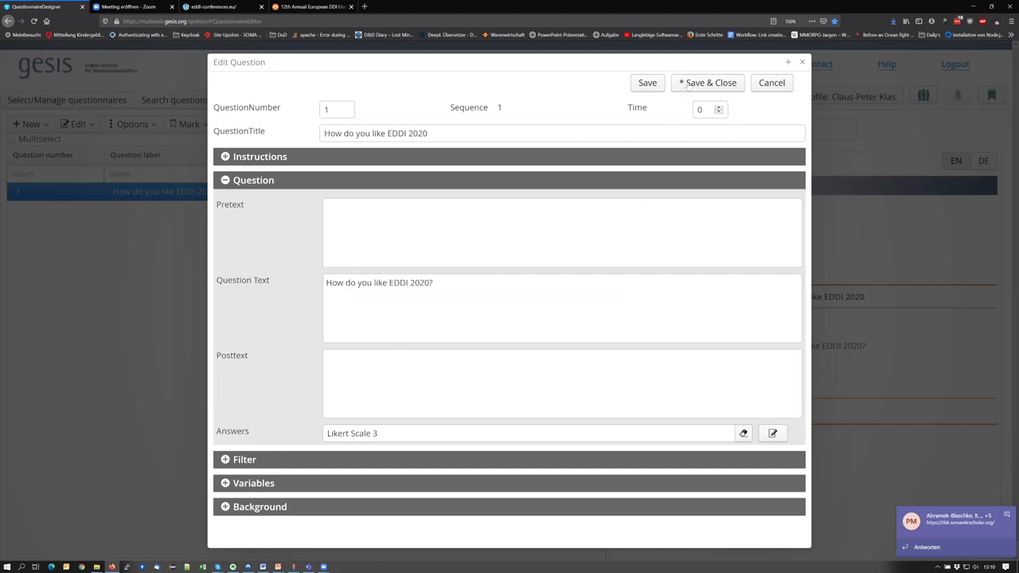
pyautogui.press('Tab')
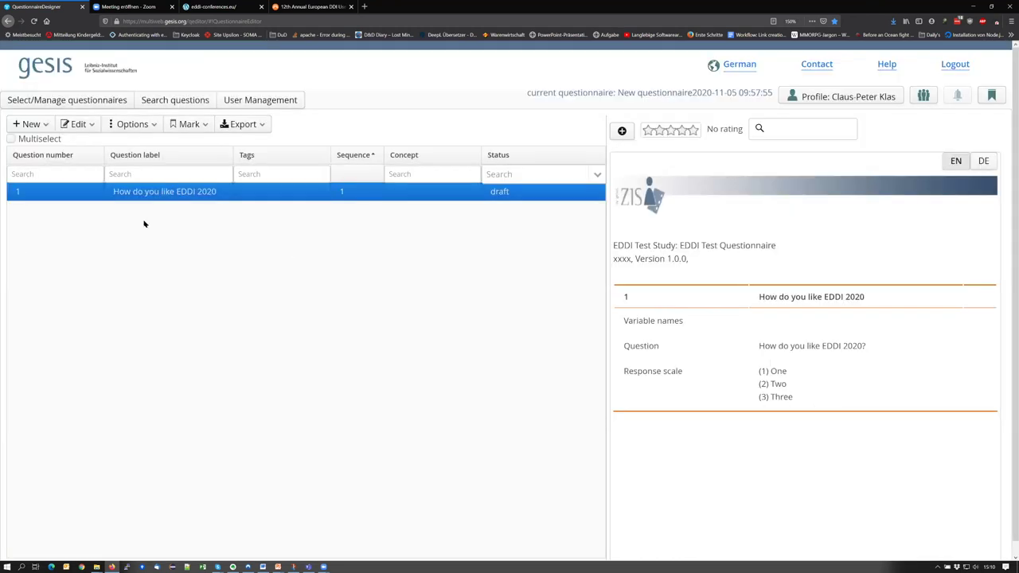
# Step: Create a new matrix question with number 2, title "Grid Question" and question text "Test"
pyautogui.click(46, 125)
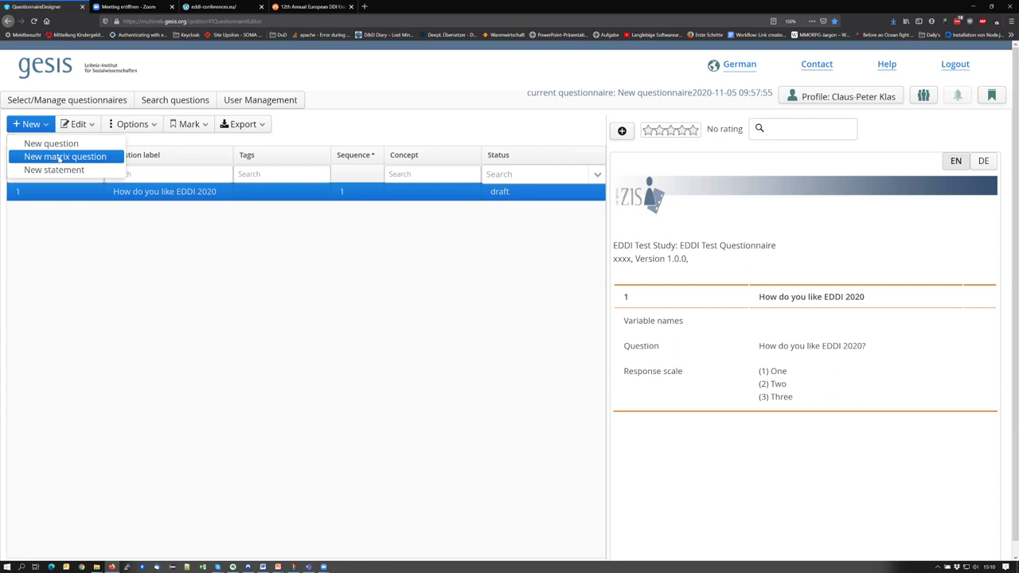
pyautogui.click(311, 281)
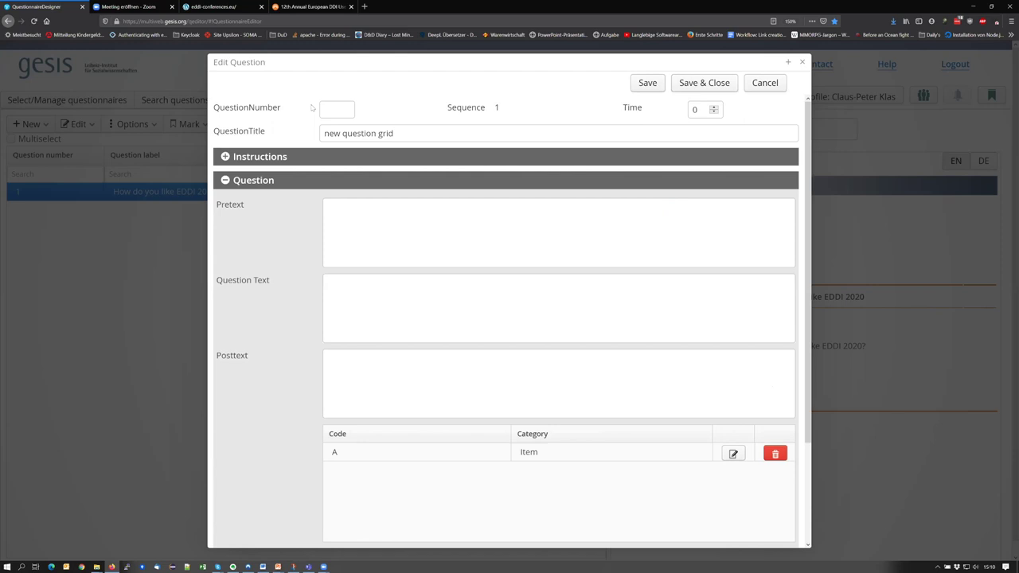
pyautogui.write('2')
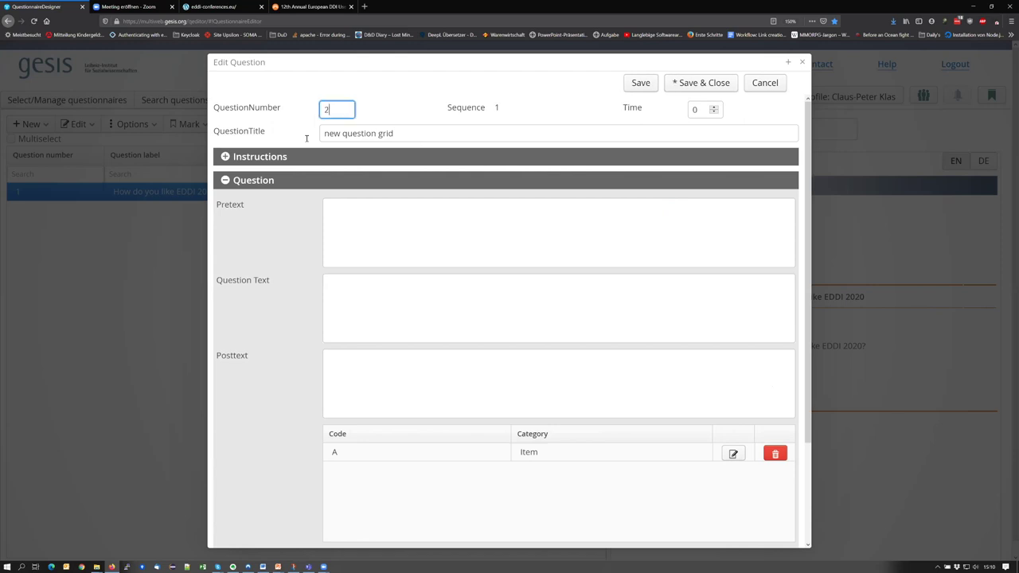
pyautogui.press('Tab')
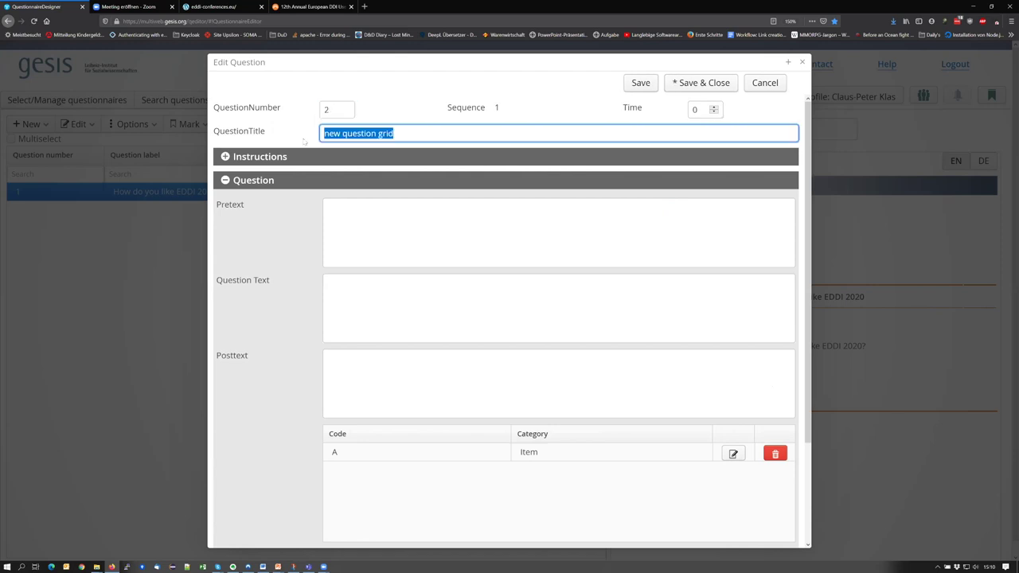
pyautogui.write('Gri')
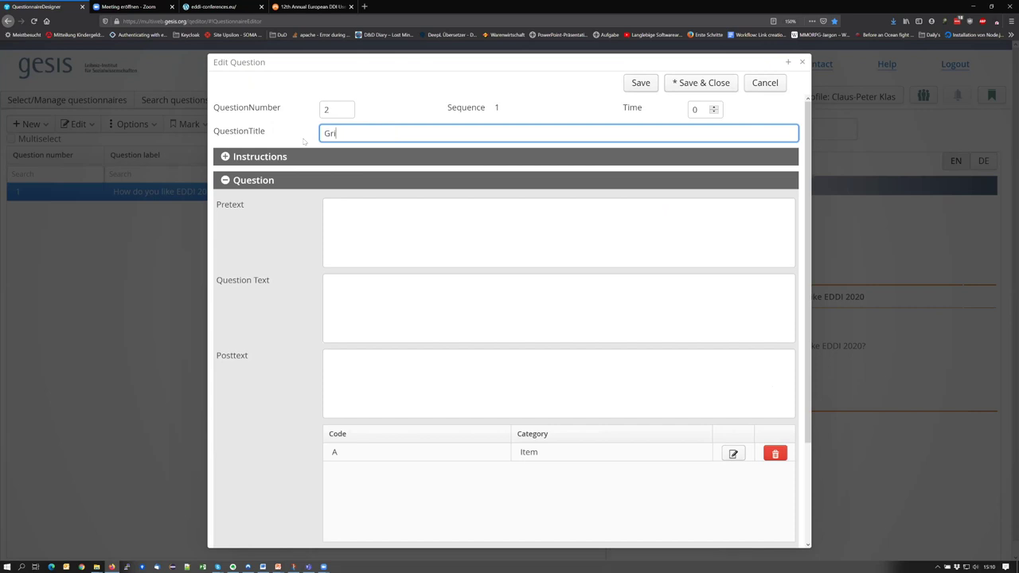
pyautogui.write('d Question')
pyautogui.click(342, 326)
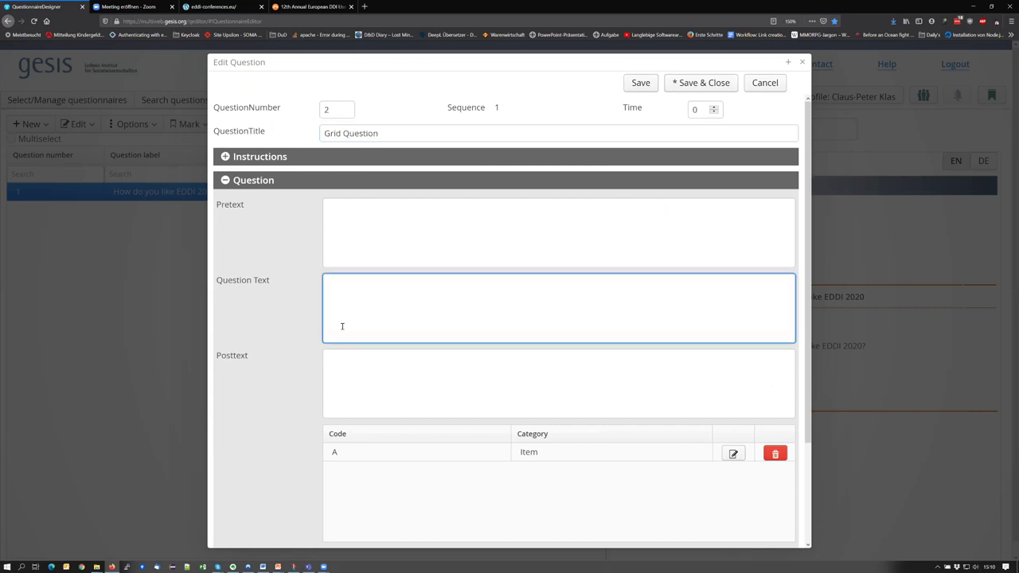
pyautogui.write('Test')
# Step: Assign the existing "Likert Scale 3" answer set to the matrix question
pyautogui.scroll(-3, 525, 374)
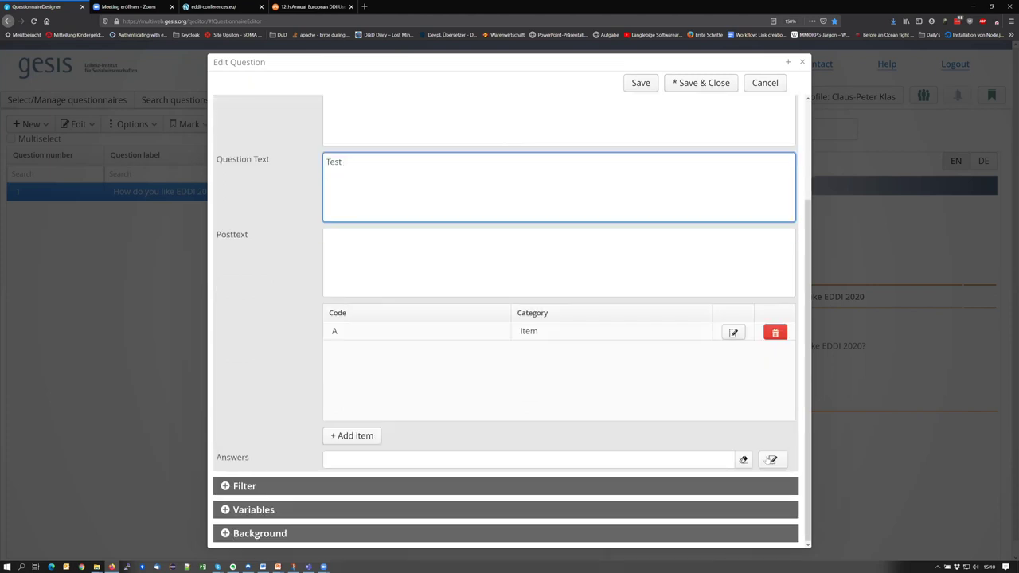
pyautogui.click(714, 460)
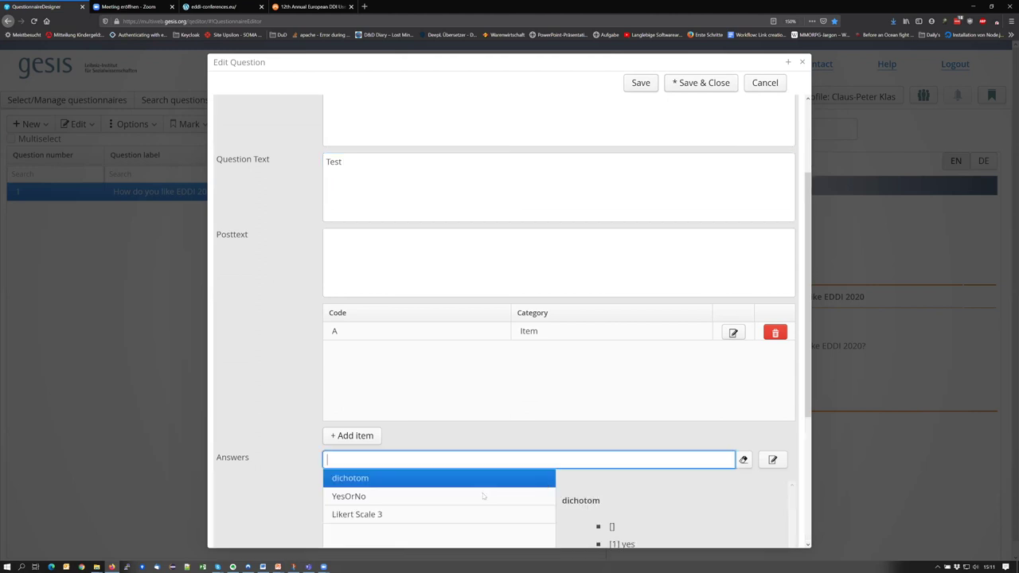
pyautogui.click(365, 516)
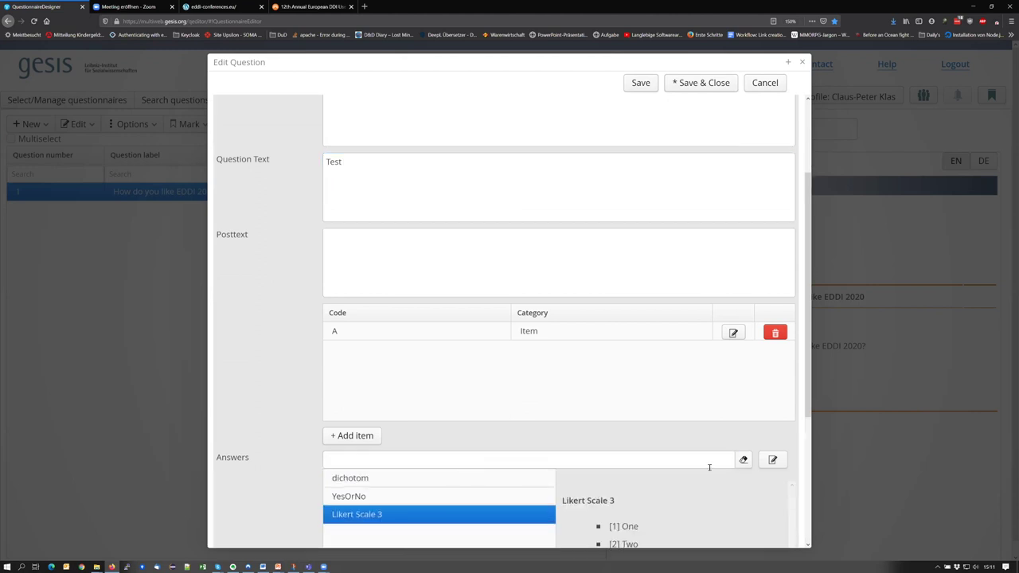
pyautogui.scroll(-1, 678, 423)
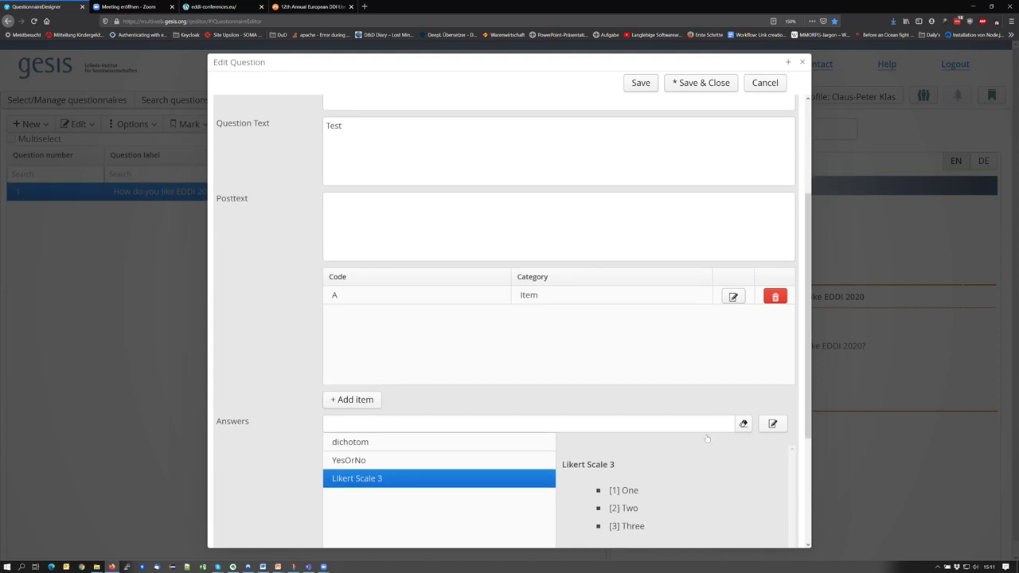
pyautogui.scroll(-4, 681, 432)
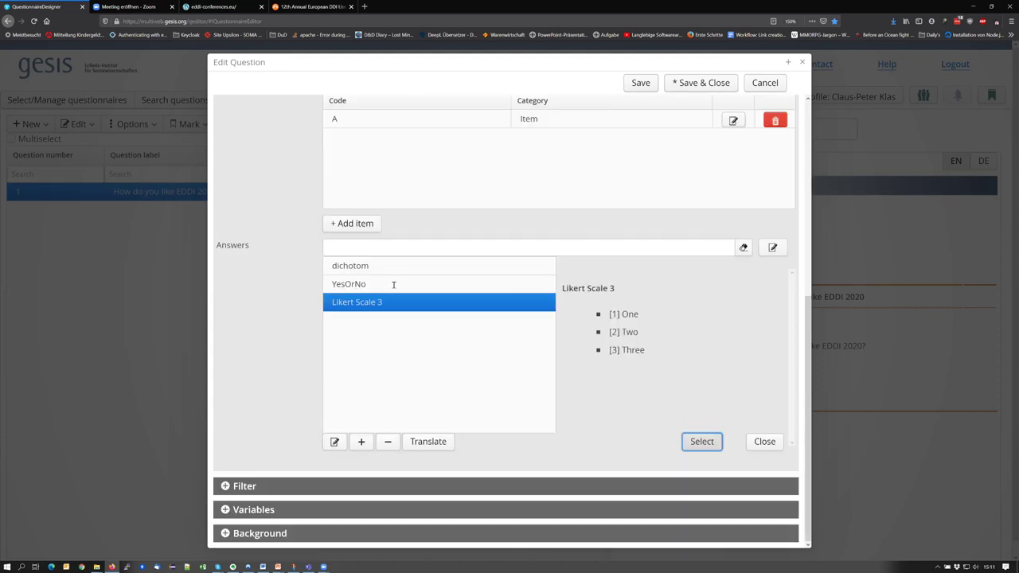
pyautogui.doubleClick(439, 301)
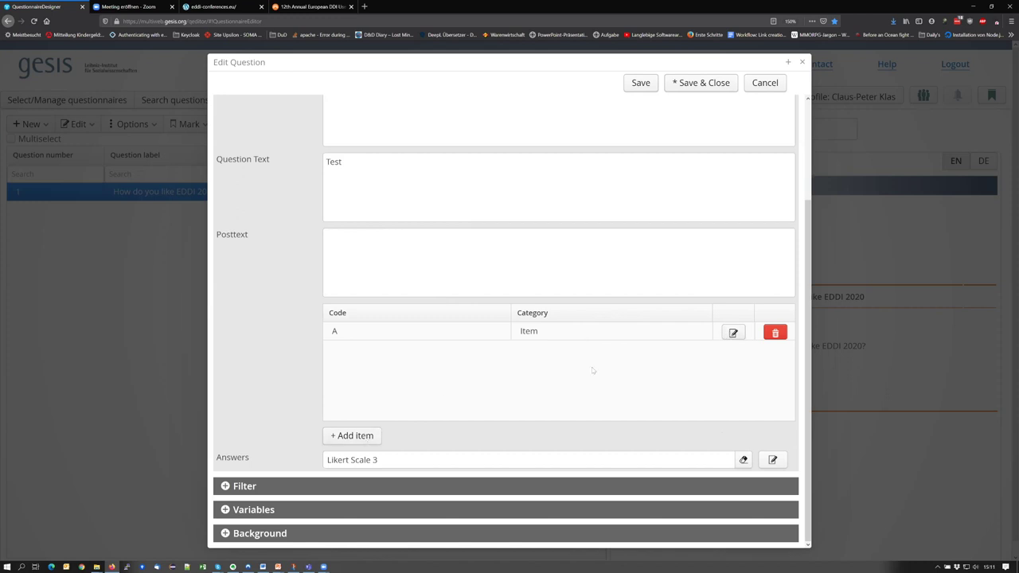
# Step: Add item B with the category "Item B" to the matrix question and save the item and the question
pyautogui.click(351, 435)
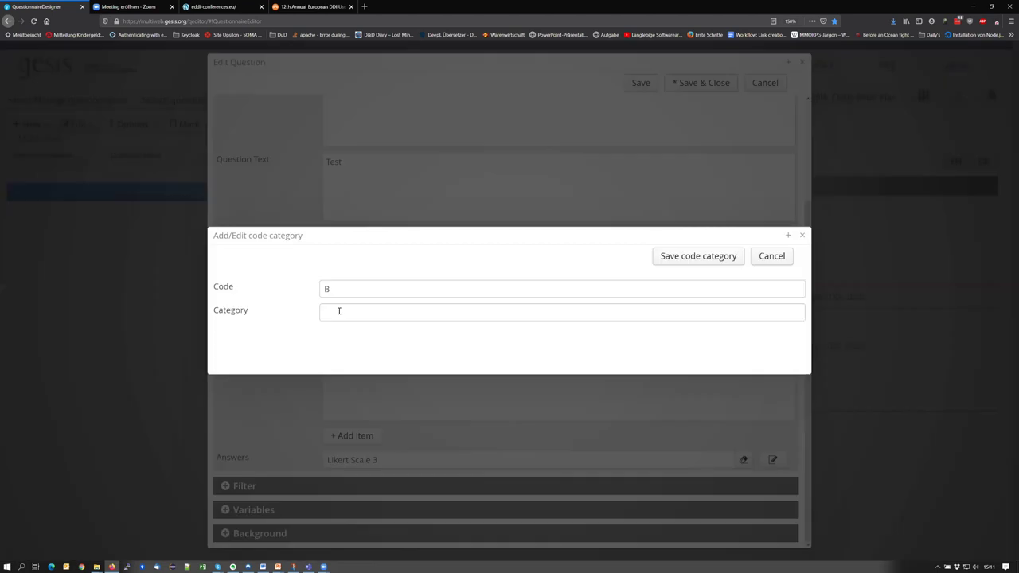
pyautogui.click(338, 310)
pyautogui.write('I')
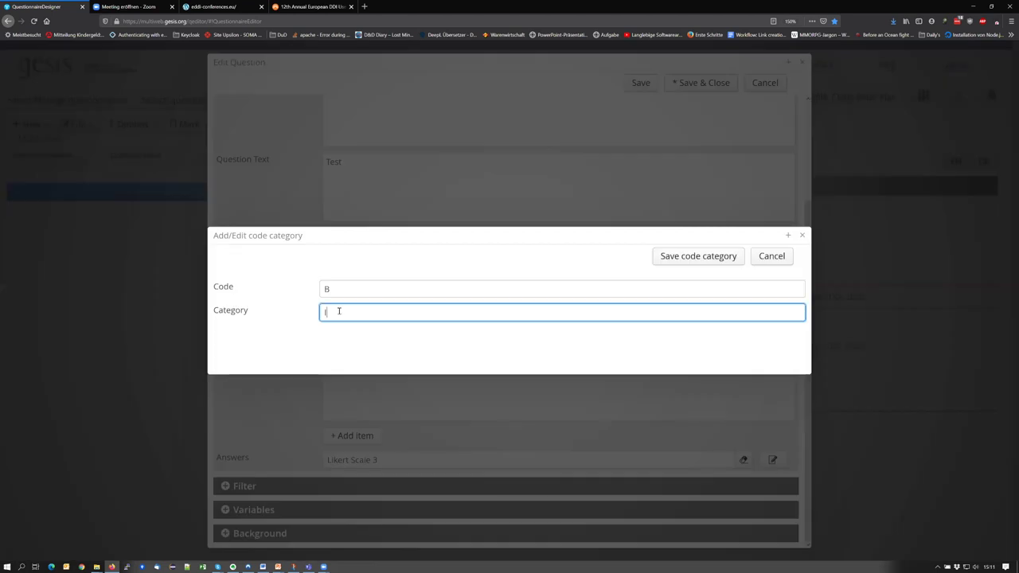
pyautogui.write('tem B')
pyautogui.press('Tab')
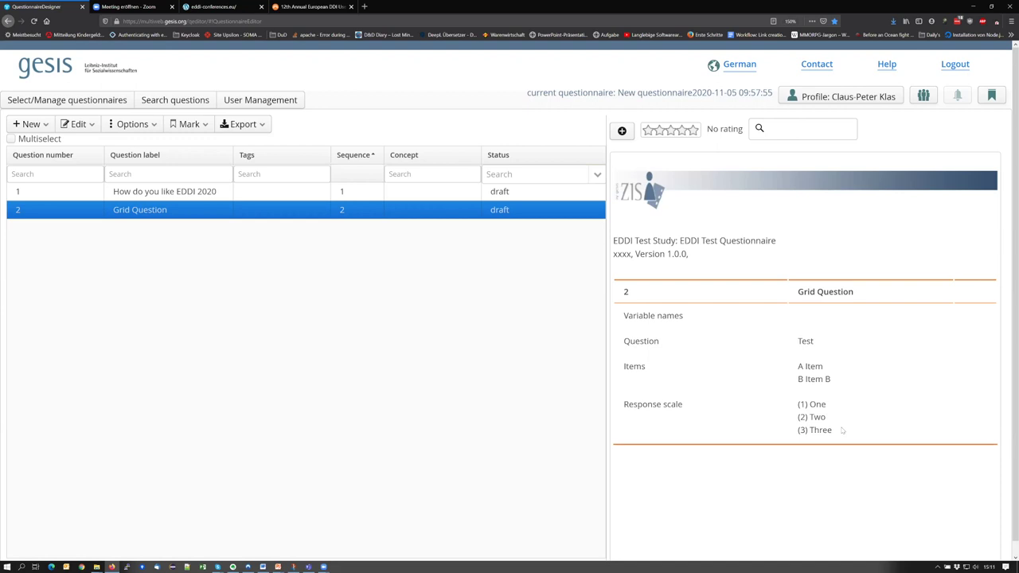
pyautogui.click(93, 127)
pyautogui.click(48, 128)
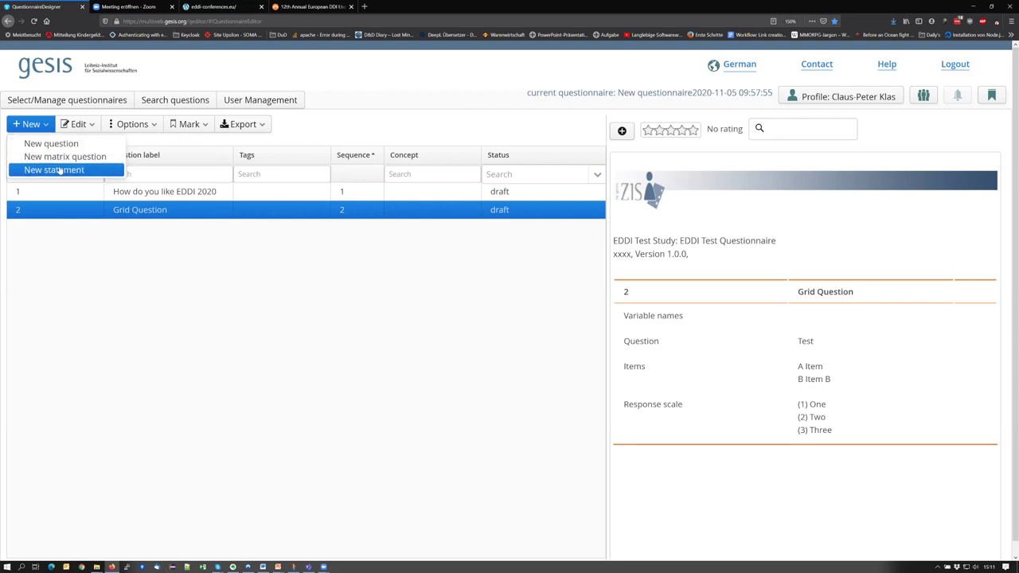
pyautogui.click(93, 125)
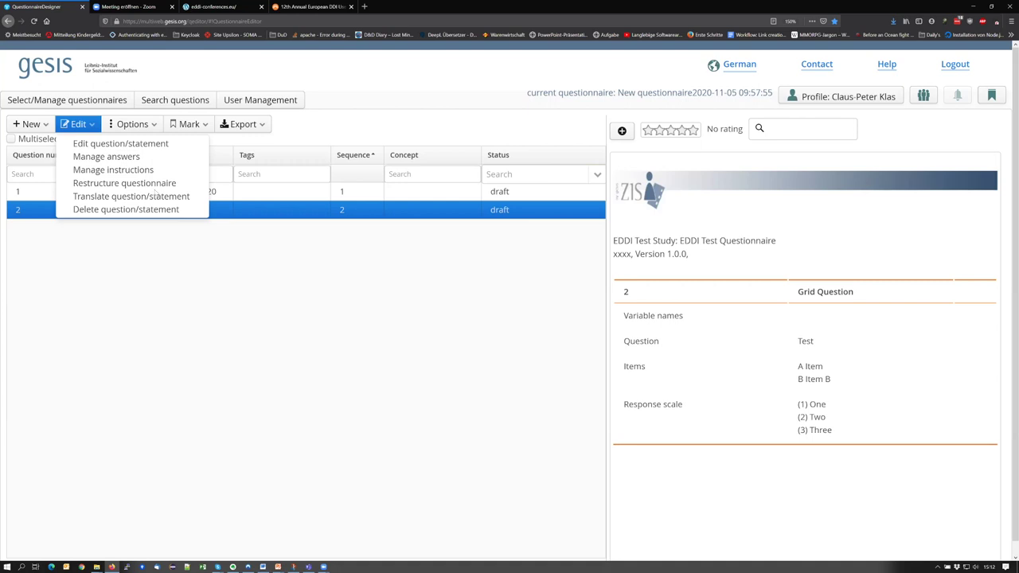
# Step: Preview the German version of question 1, "How do you like EDDI 2020"
pyautogui.click(179, 206)
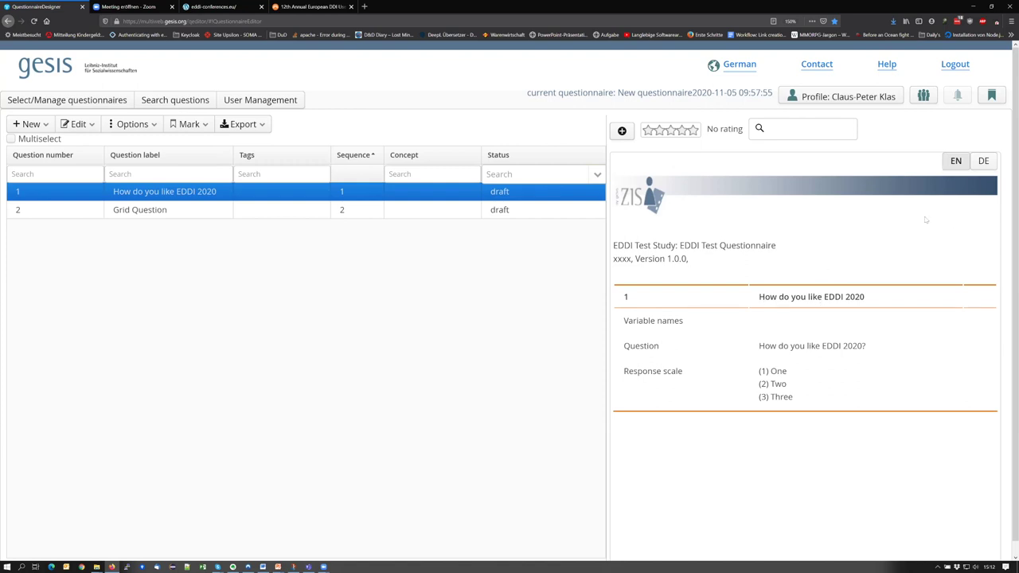
pyautogui.click(982, 161)
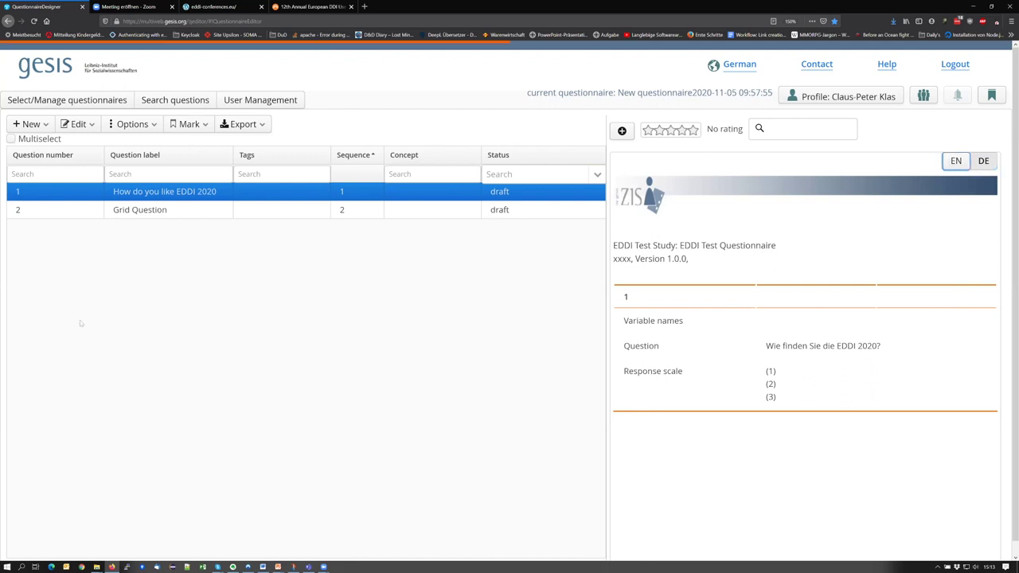
# Step: Change the status of question 1, "How do you like EDDI 2020", to finalized and save it
pyautogui.click(158, 128)
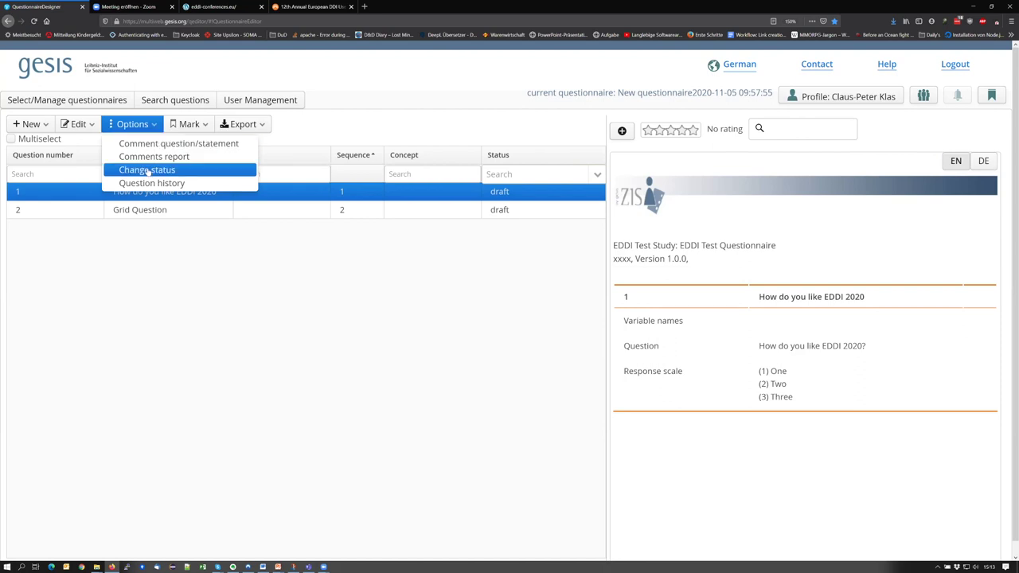
pyautogui.click(522, 232)
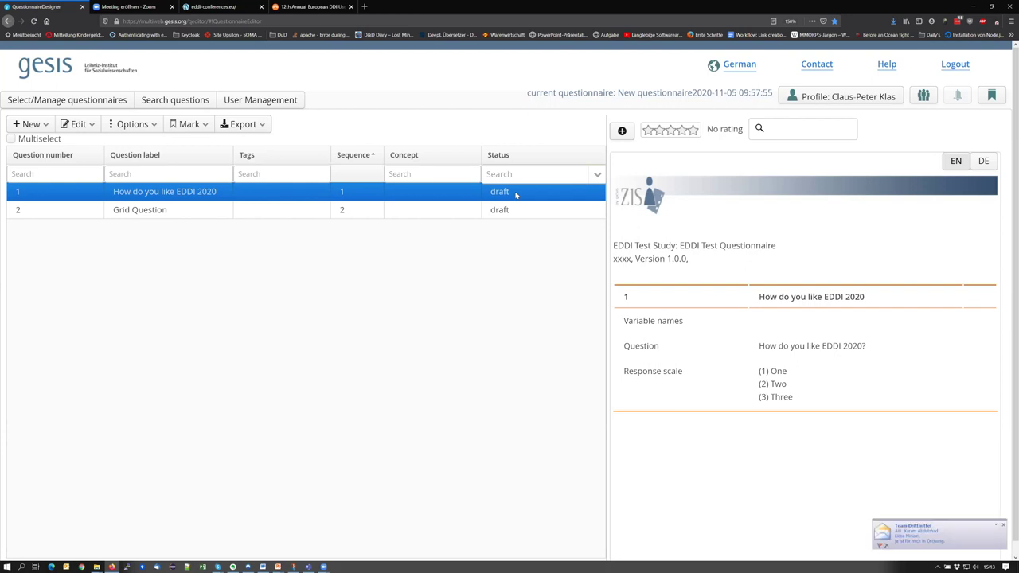
pyautogui.click(153, 124)
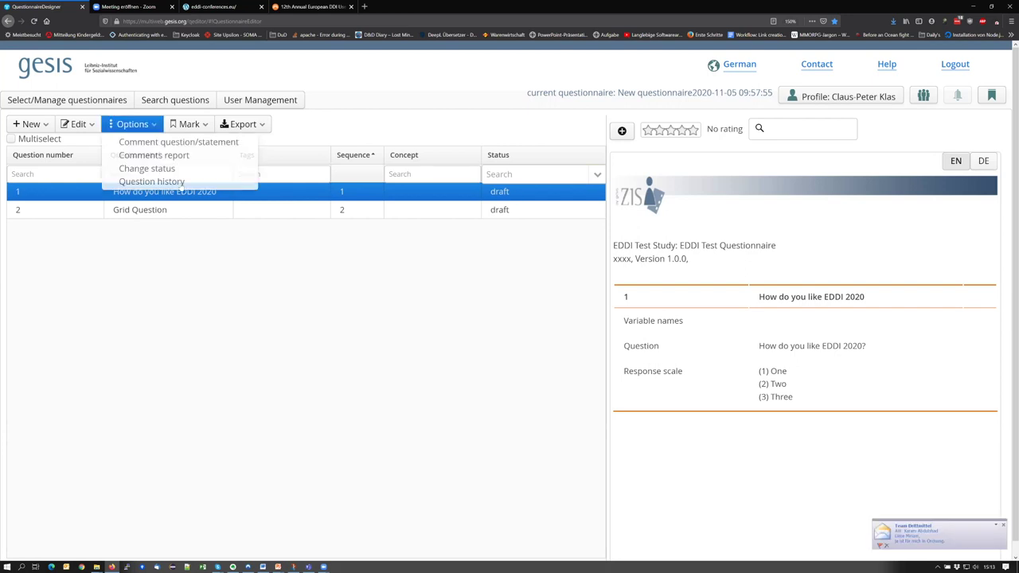
pyautogui.press('Return')
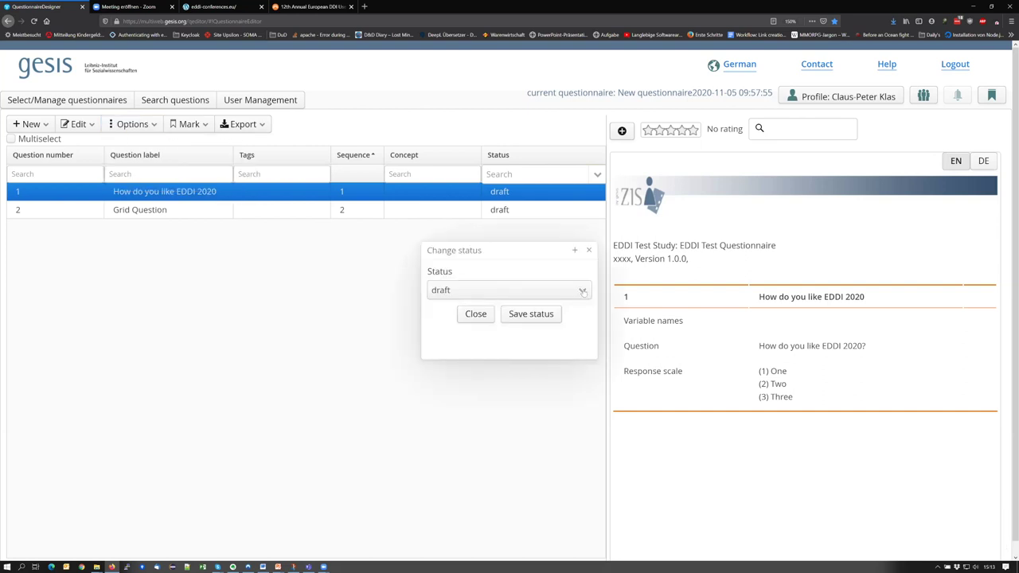
pyautogui.hotkey('alt', 'Down')
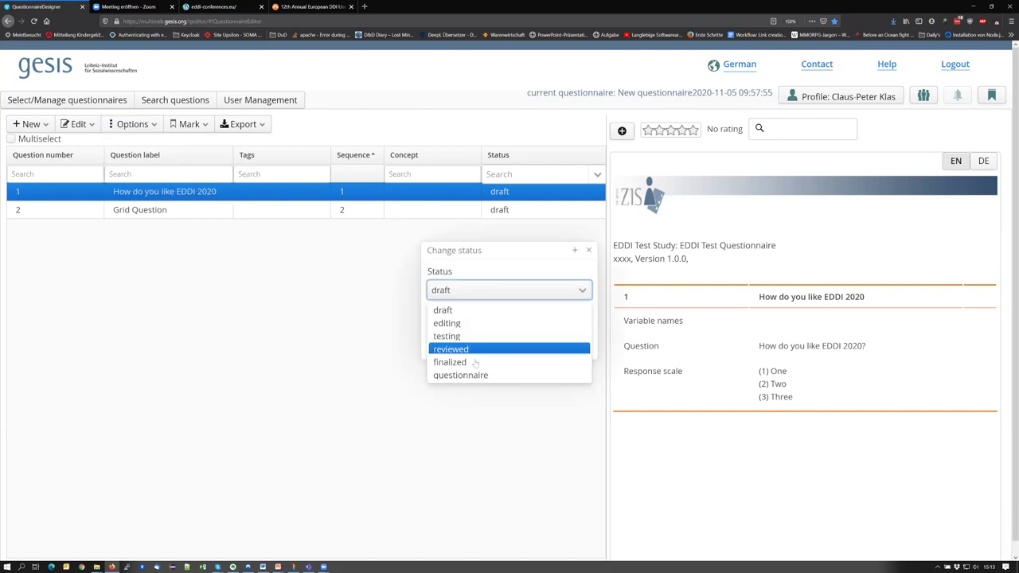
pyautogui.click(487, 361)
pyautogui.click(520, 317)
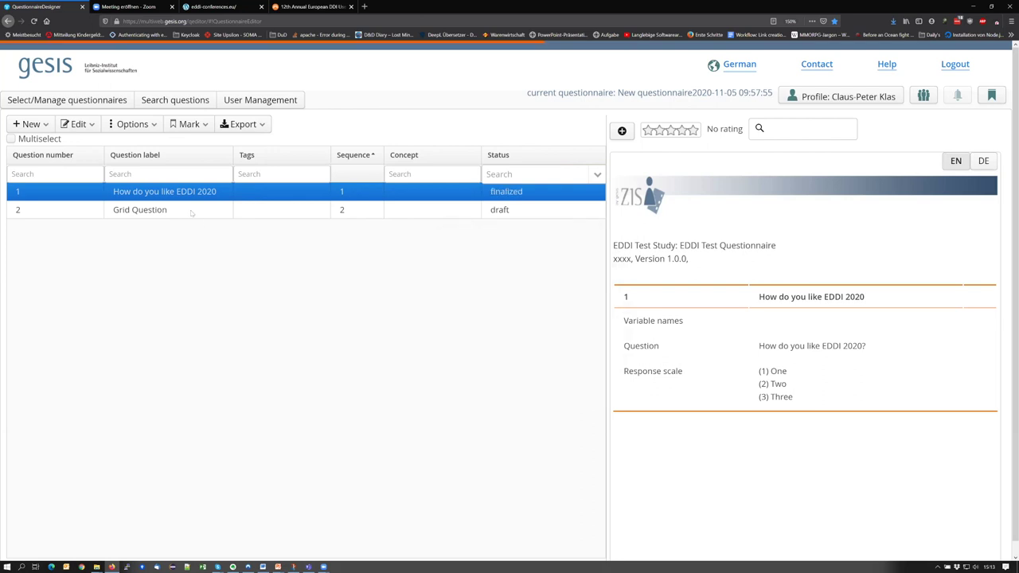
# Step: Export the whole questionnaire as a PDF and open the downloaded file in Firefox
pyautogui.press('Down')
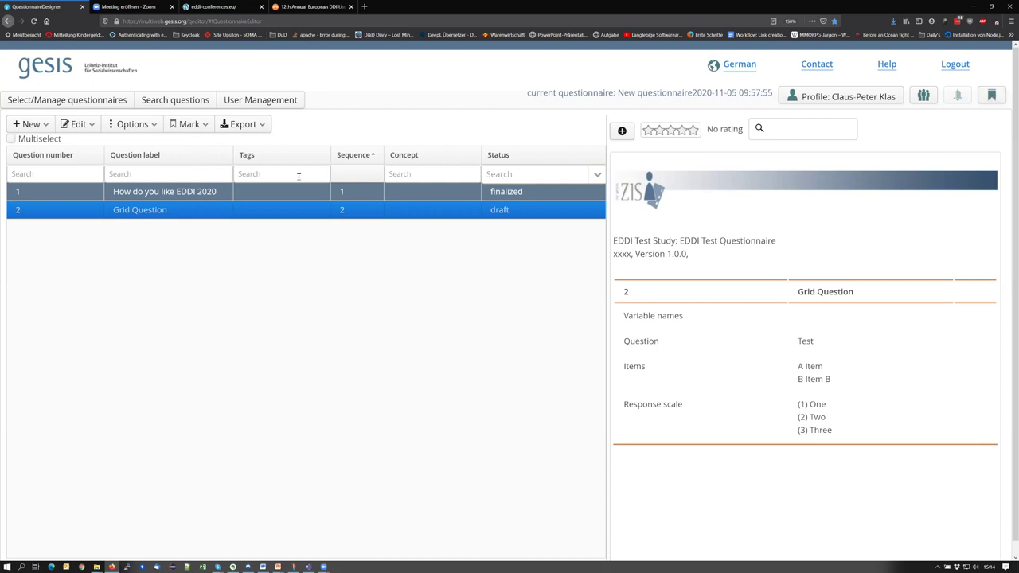
pyautogui.click(261, 125)
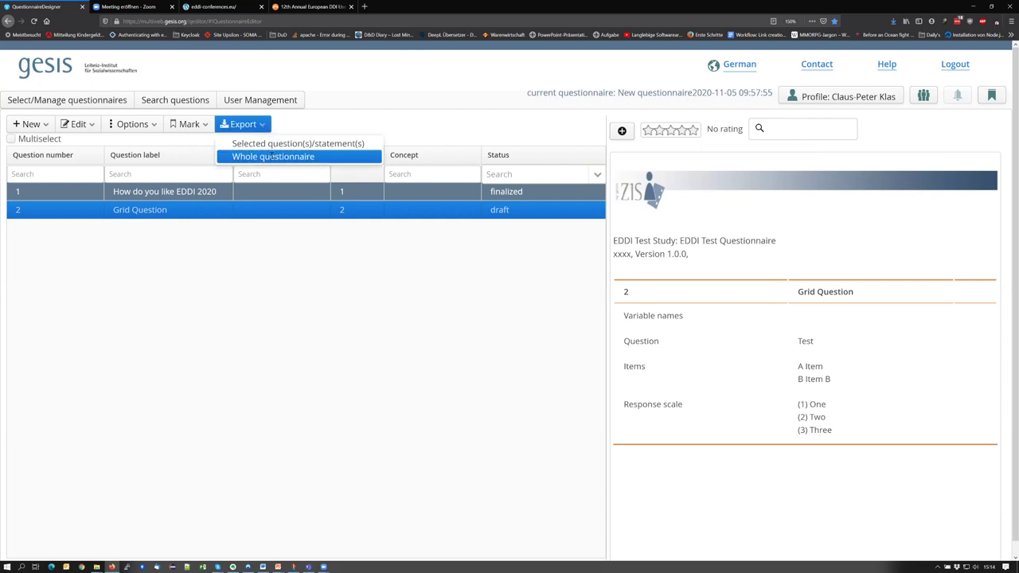
pyautogui.click(251, 156)
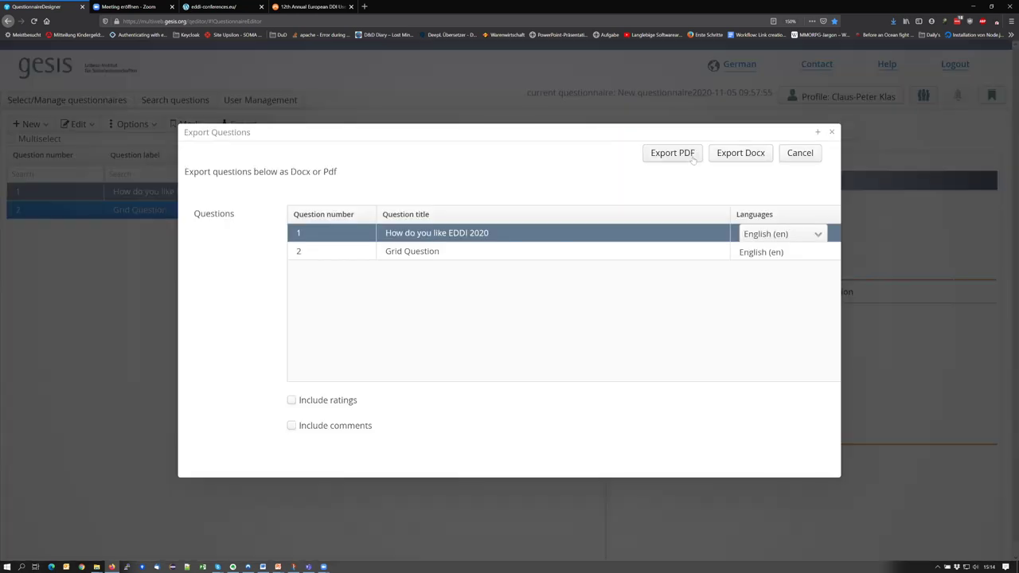
pyautogui.click(691, 155)
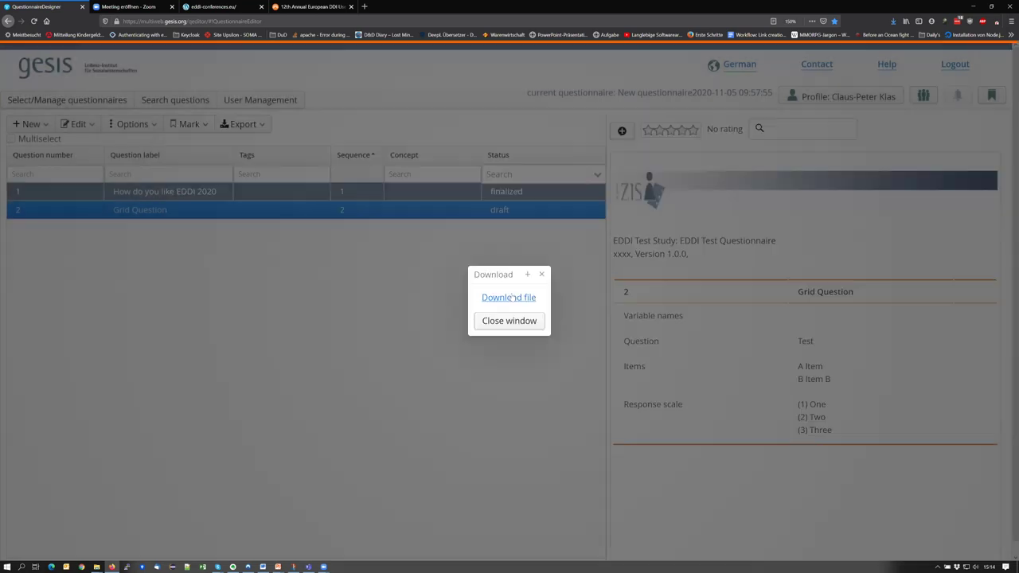
pyautogui.click(509, 297)
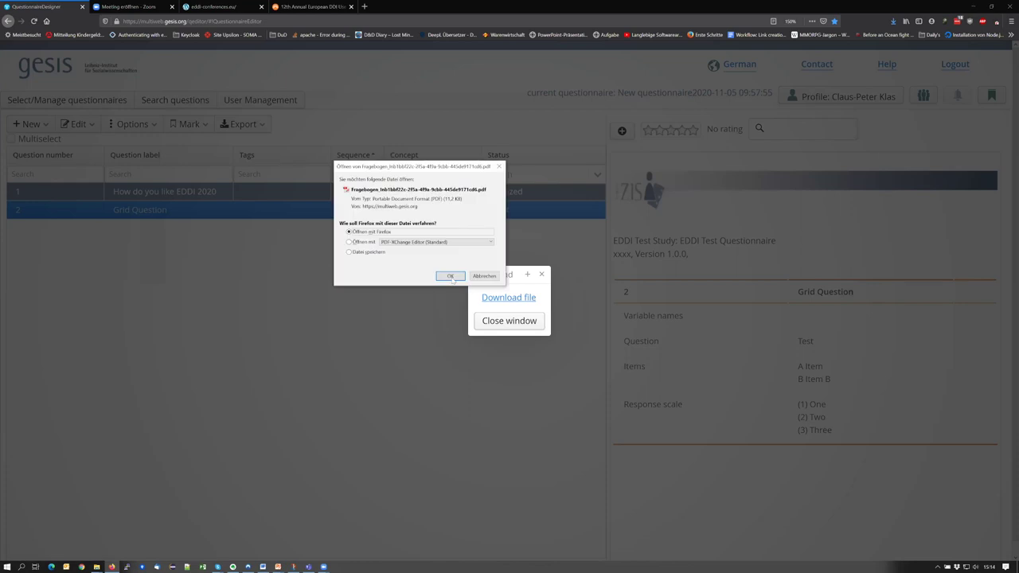
pyautogui.click(449, 276)
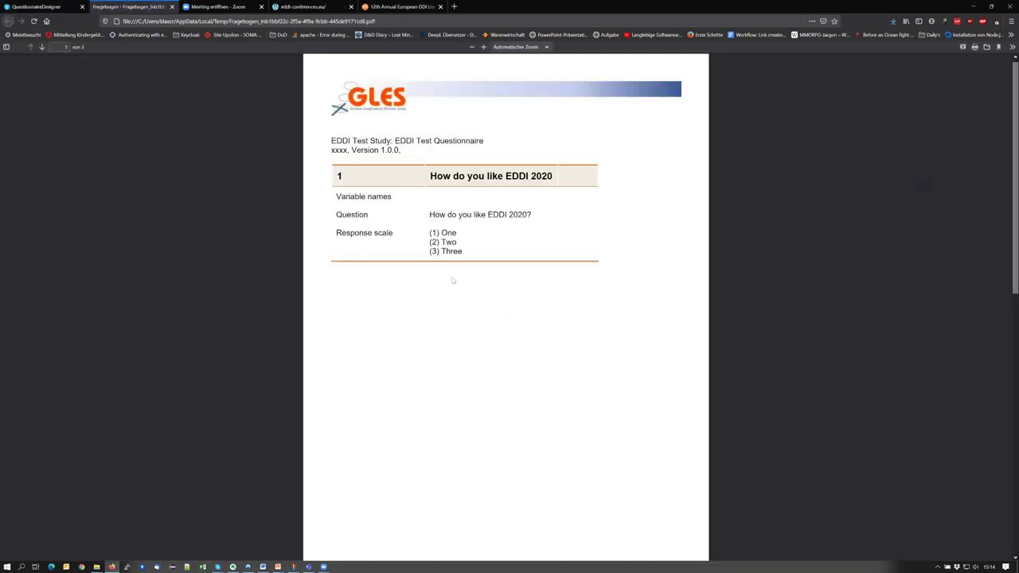
# Step: Review both pages of the exported PDF, return to the question list and close the download dialog
pyautogui.scroll(-7, 452, 280)
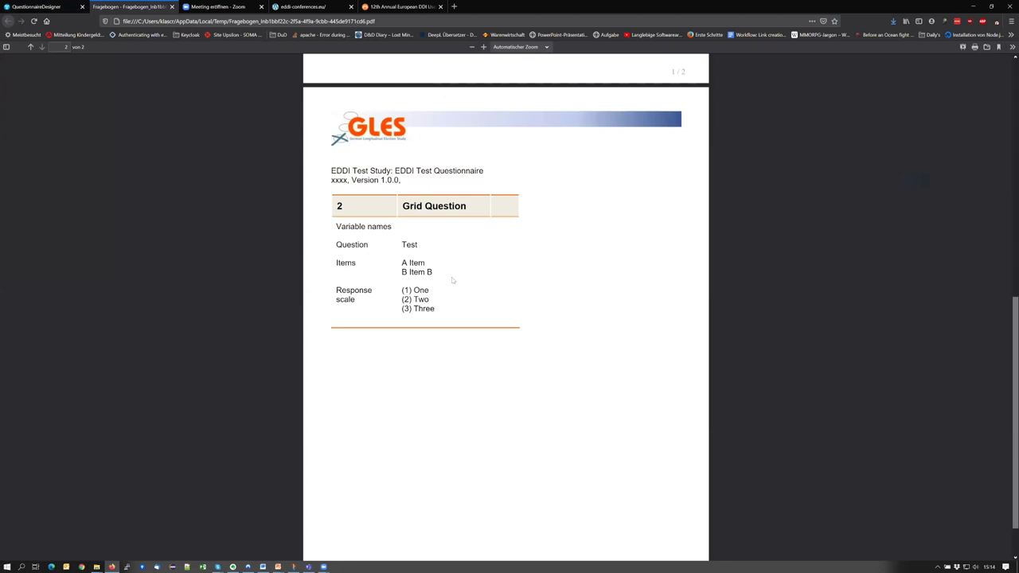
pyautogui.scroll(-1, 452, 280)
pyautogui.scroll(8, 452, 280)
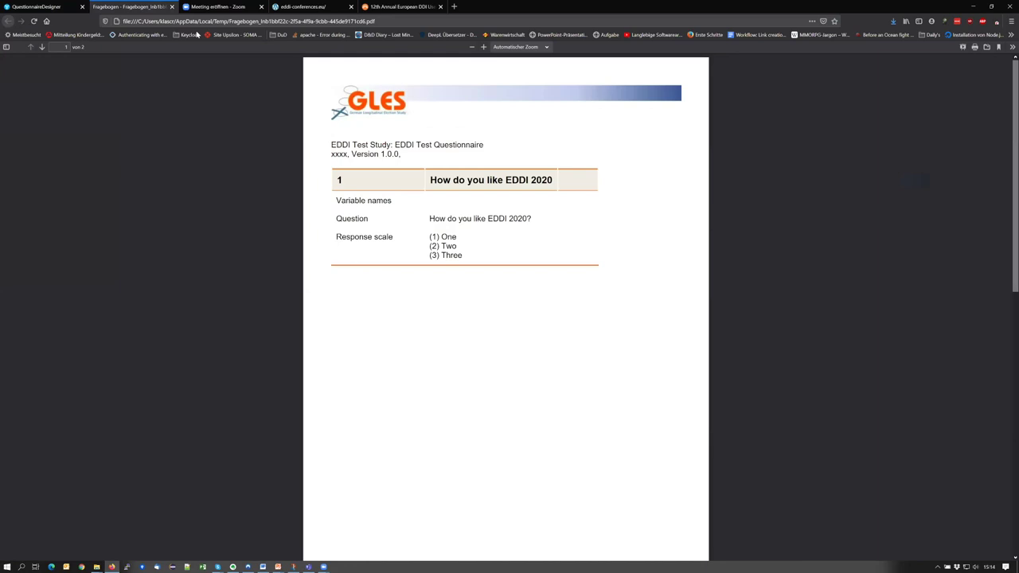
pyautogui.hotkey('ctrl', 'shift', 'Tab')
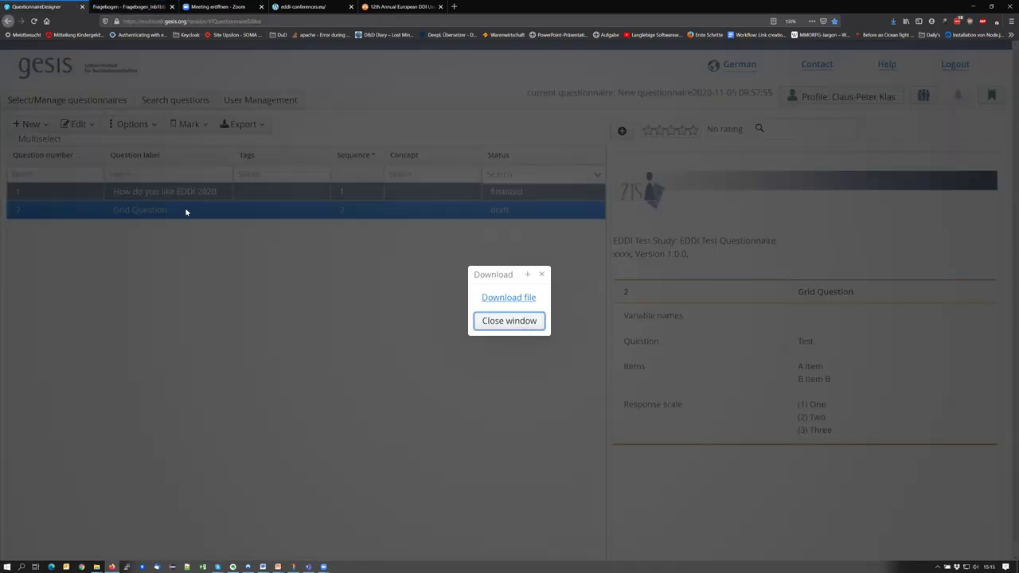
pyautogui.press('Return')
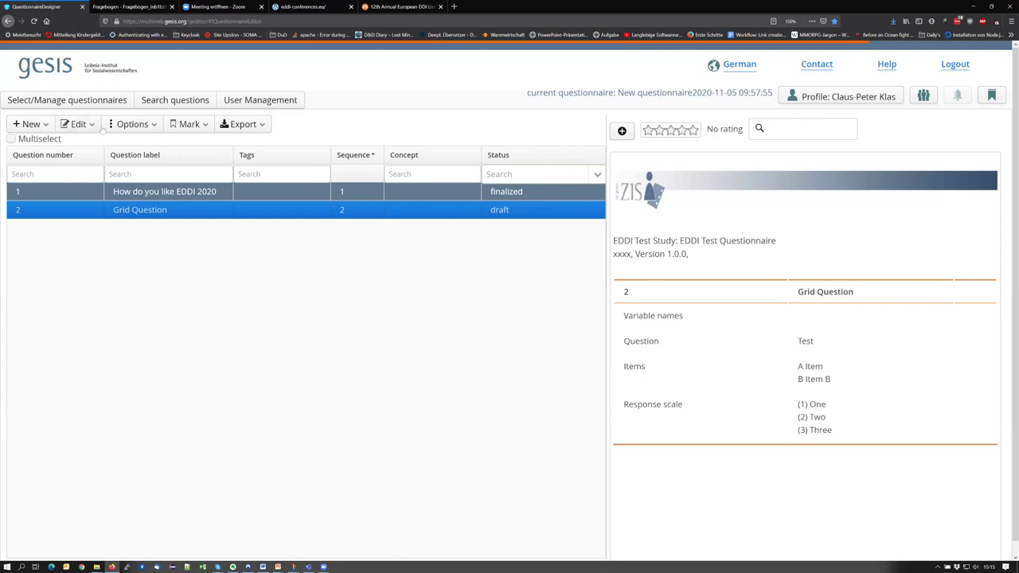
# Step: Add a German translation to the Grid Question with the question text "Test" and save it
pyautogui.click(92, 129)
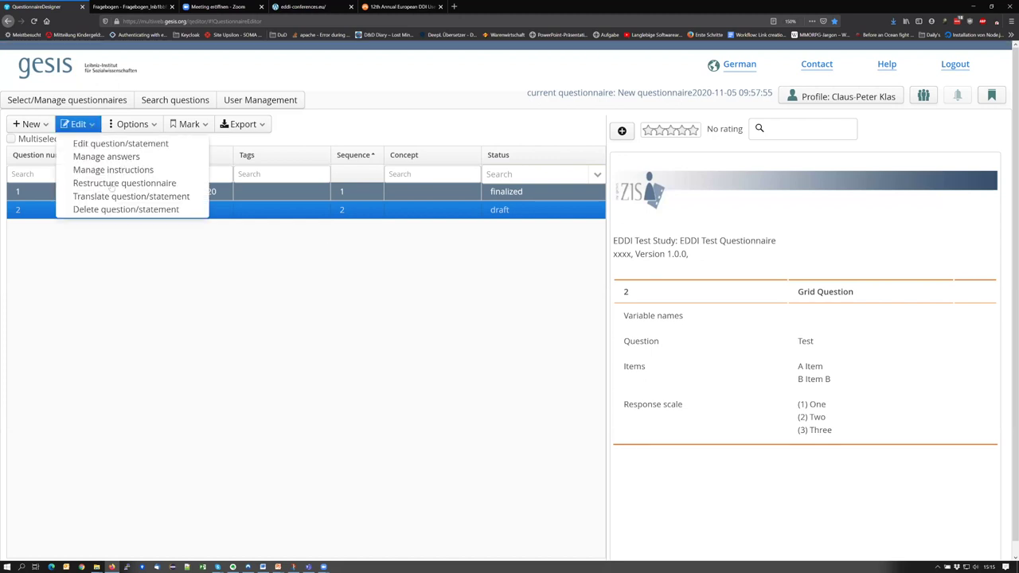
pyautogui.click(320, 302)
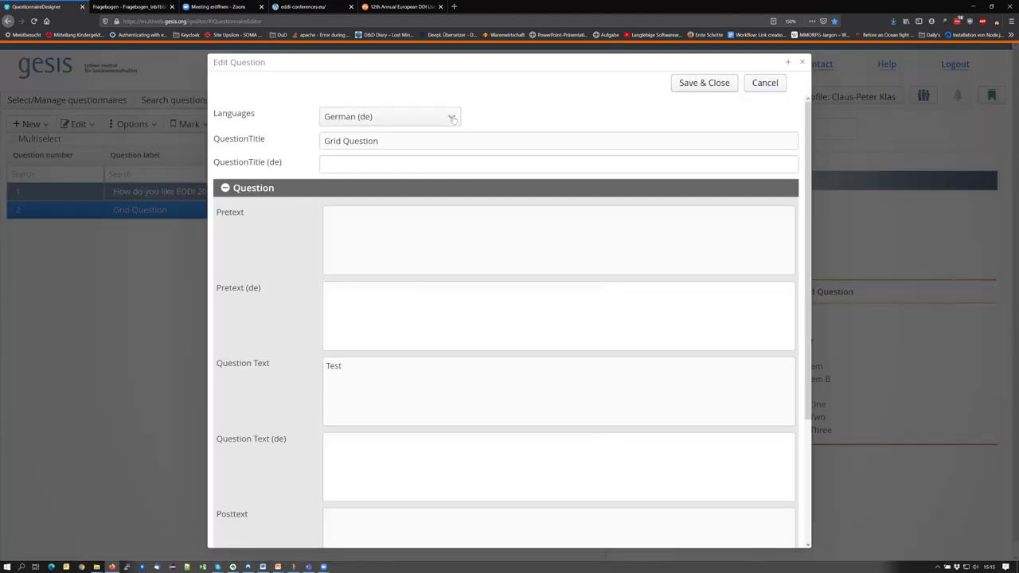
pyautogui.click(452, 119)
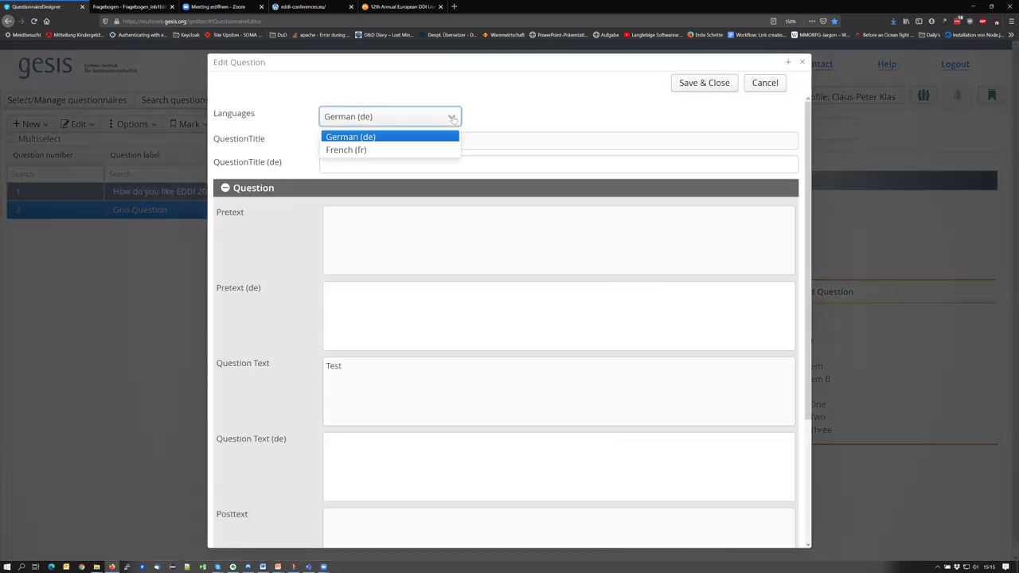
pyautogui.click(504, 112)
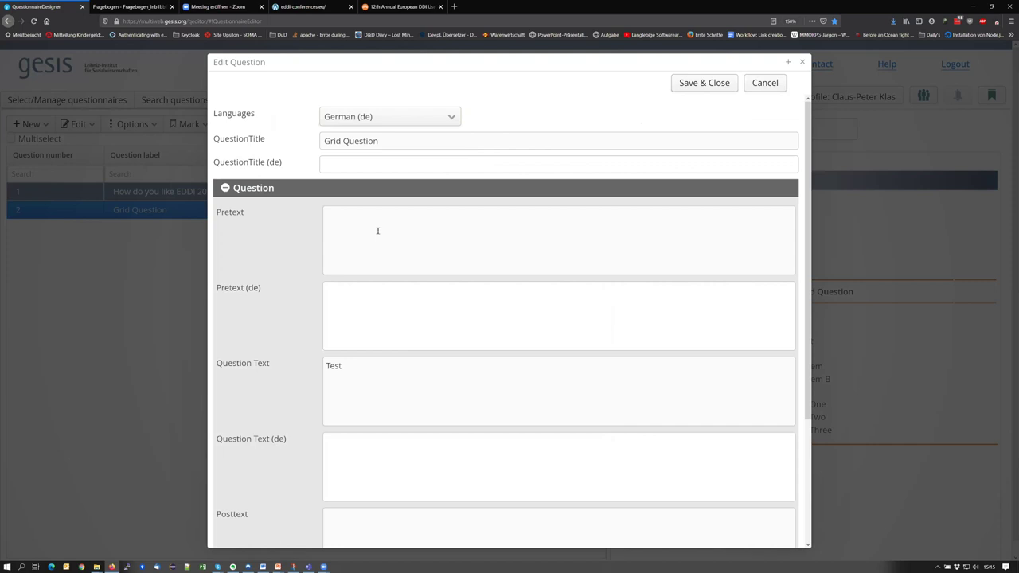
pyautogui.click(365, 316)
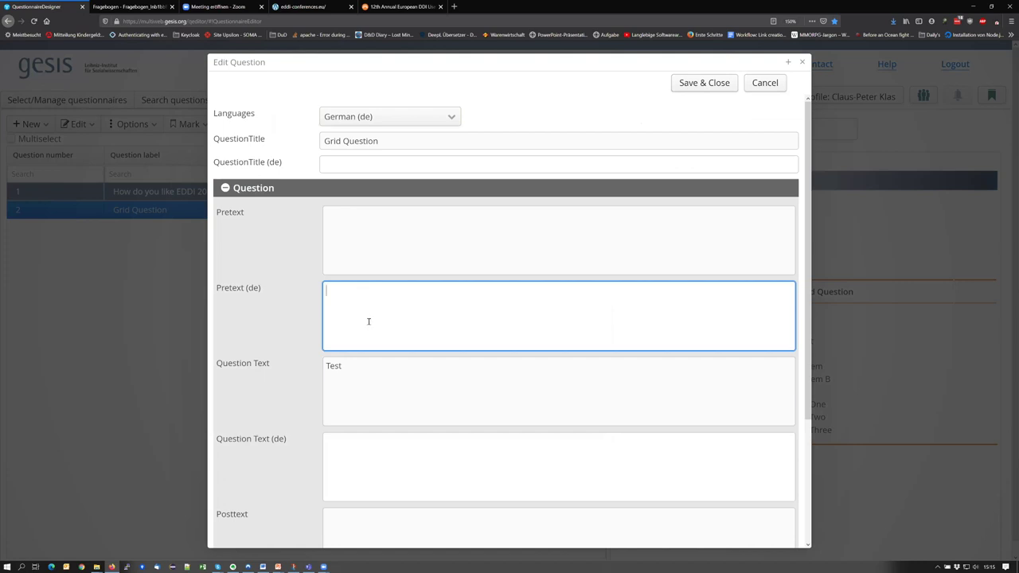
pyautogui.scroll(-1, 432, 364)
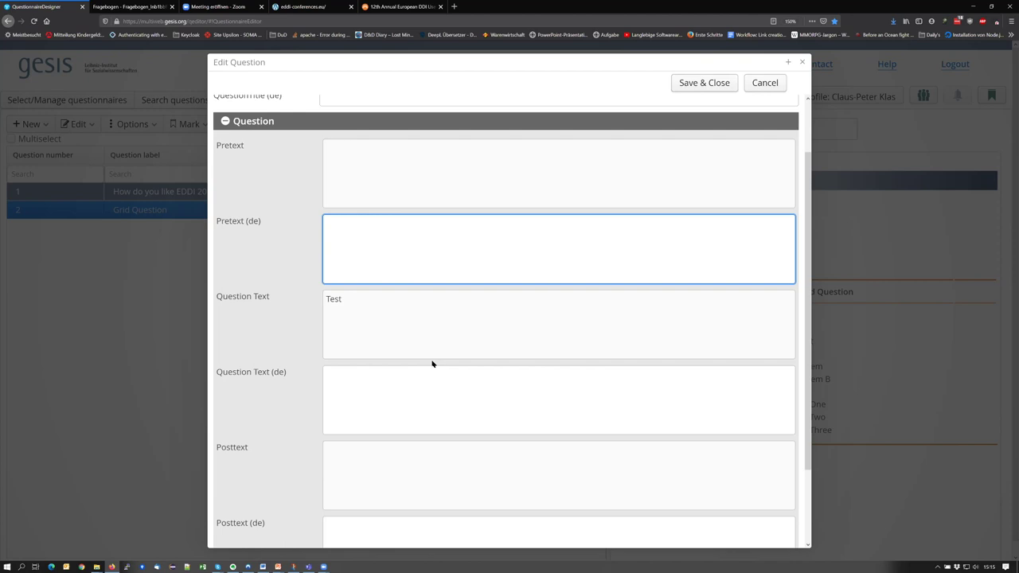
pyautogui.click(371, 386)
pyautogui.write('Test')
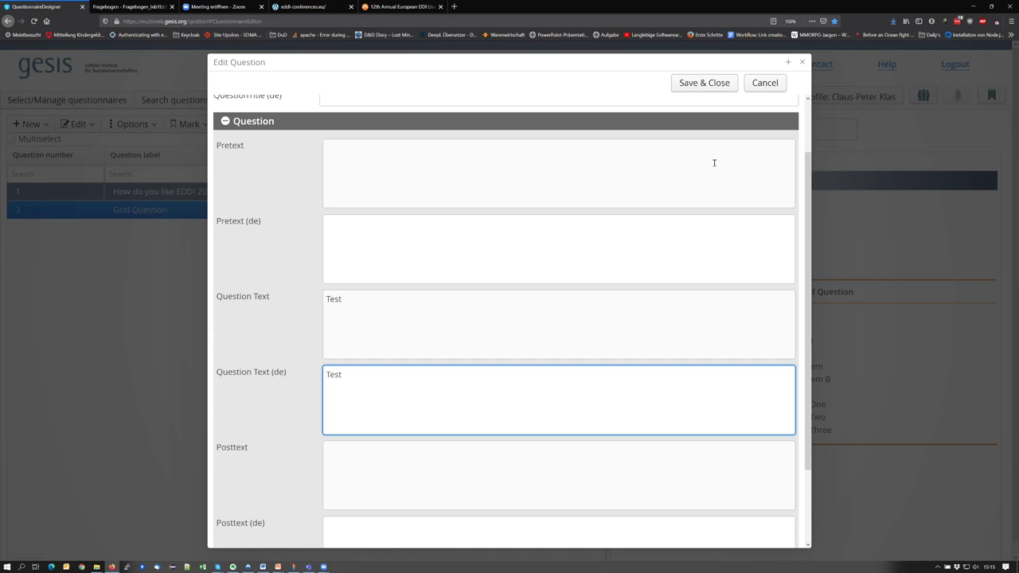
pyautogui.press('Tab')
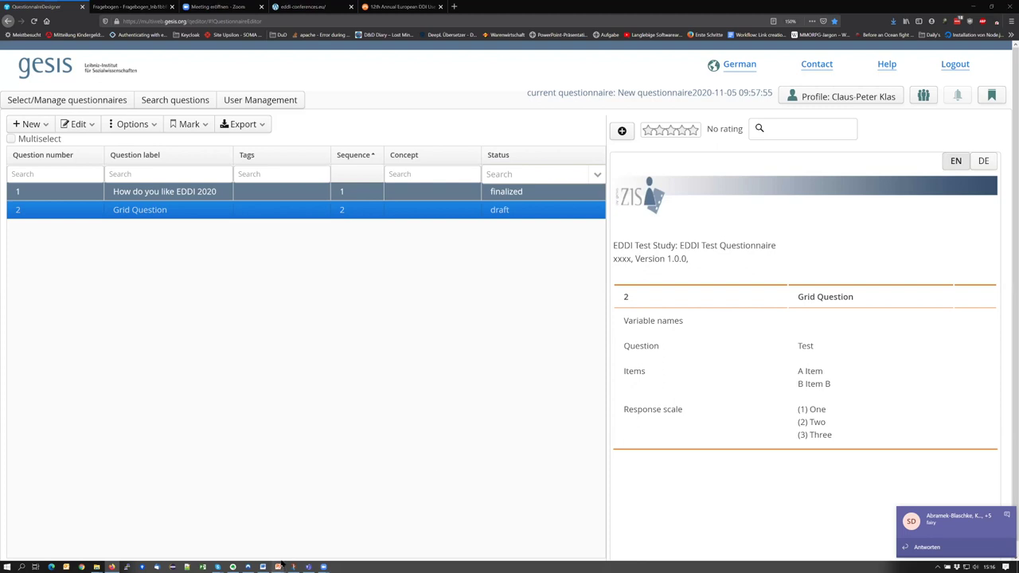
# Step: Switch to the PowerPoint slide show and advance to the "Perspective" slide
pyautogui.moveTo(280, 565)
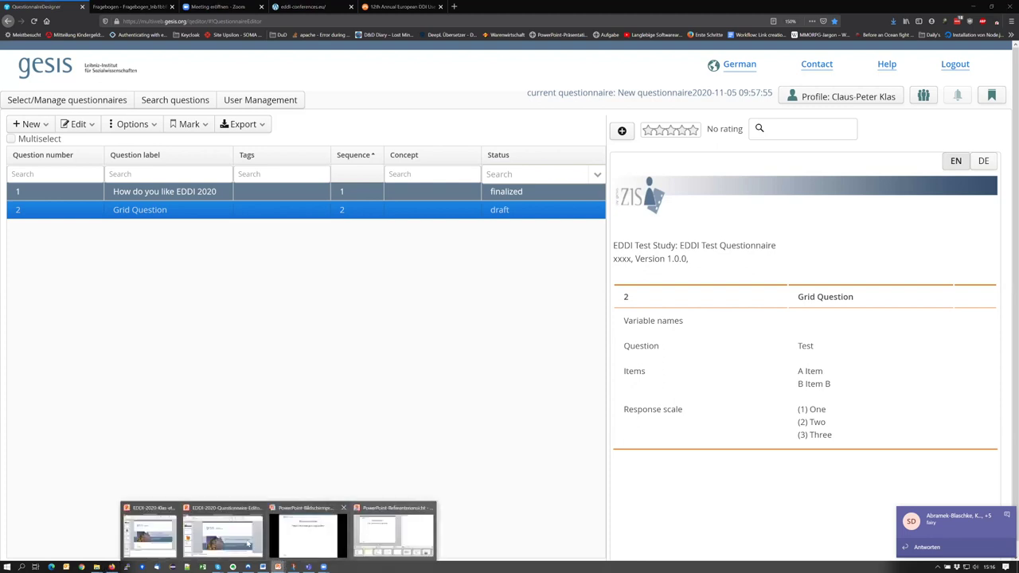
pyautogui.click(295, 539)
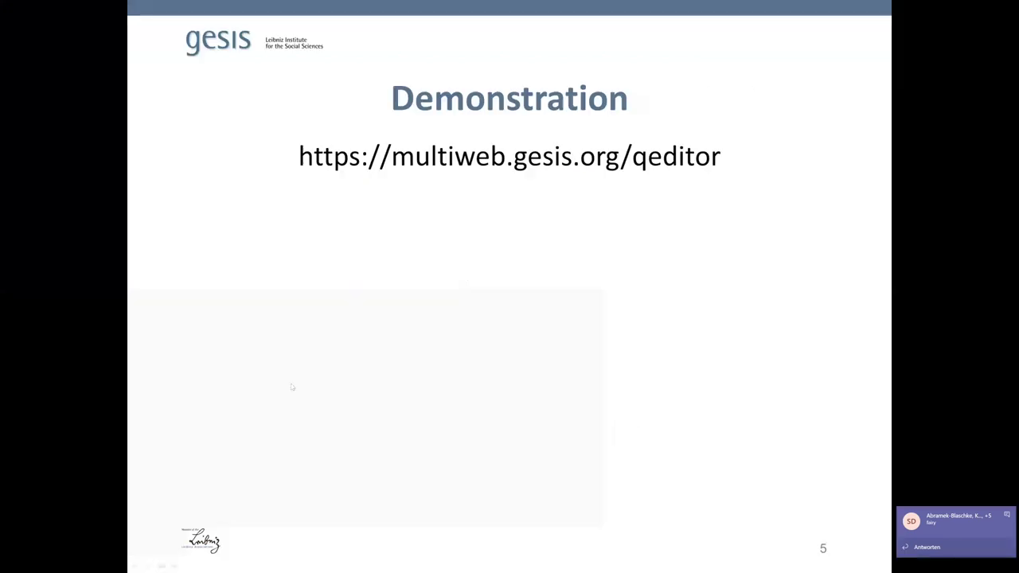
pyautogui.click(466, 276)
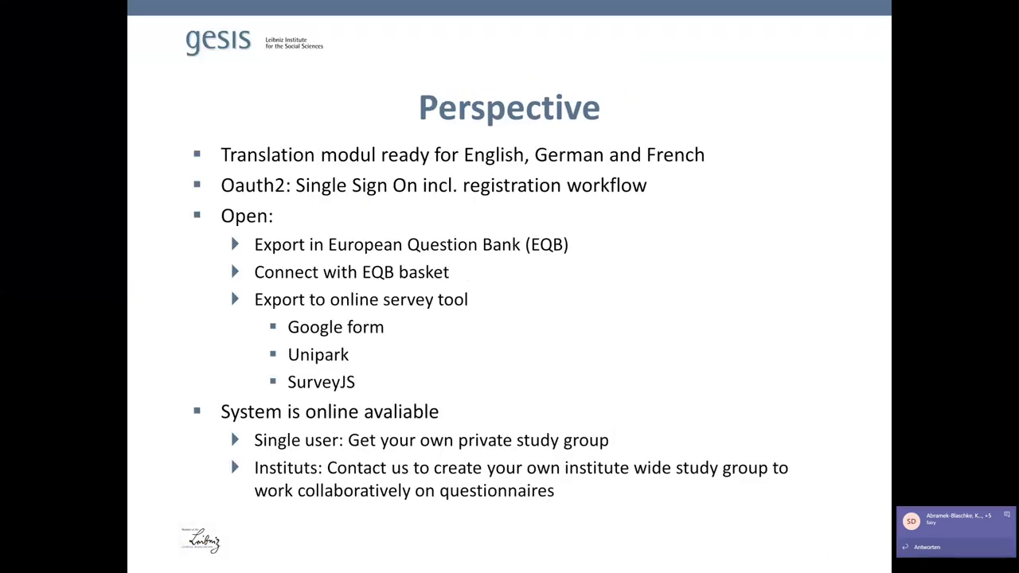